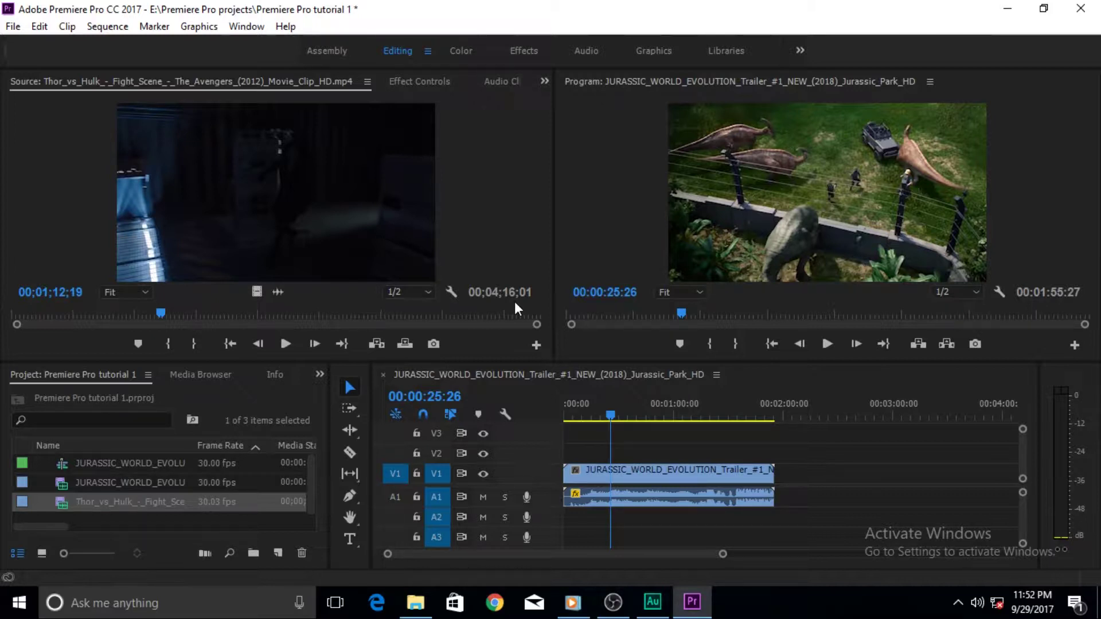
left_click(474, 217)
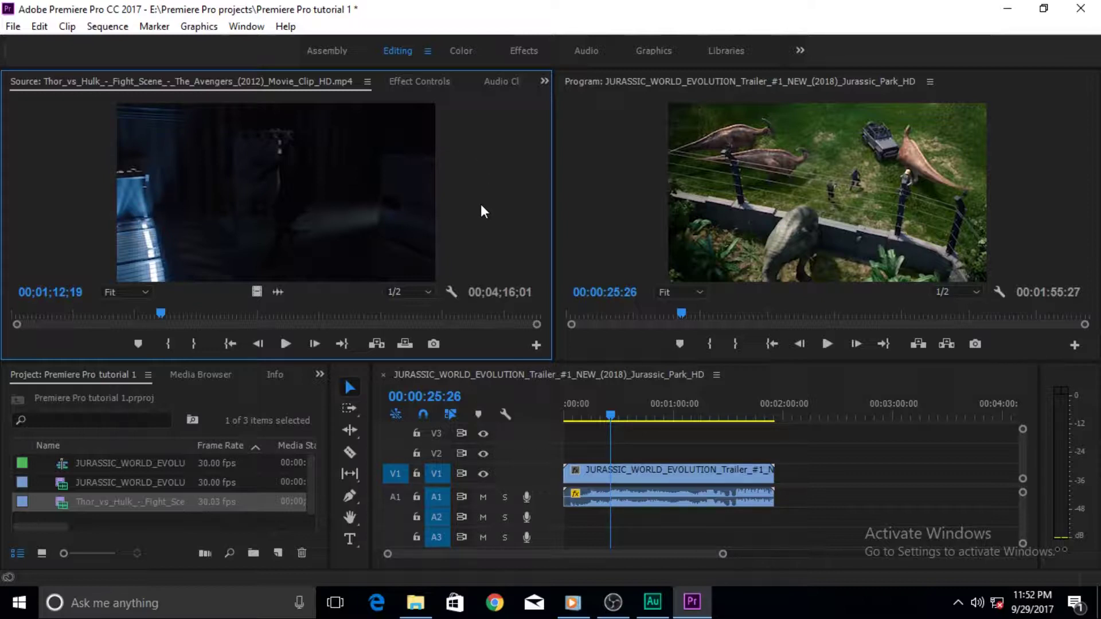
left_click(792, 388)
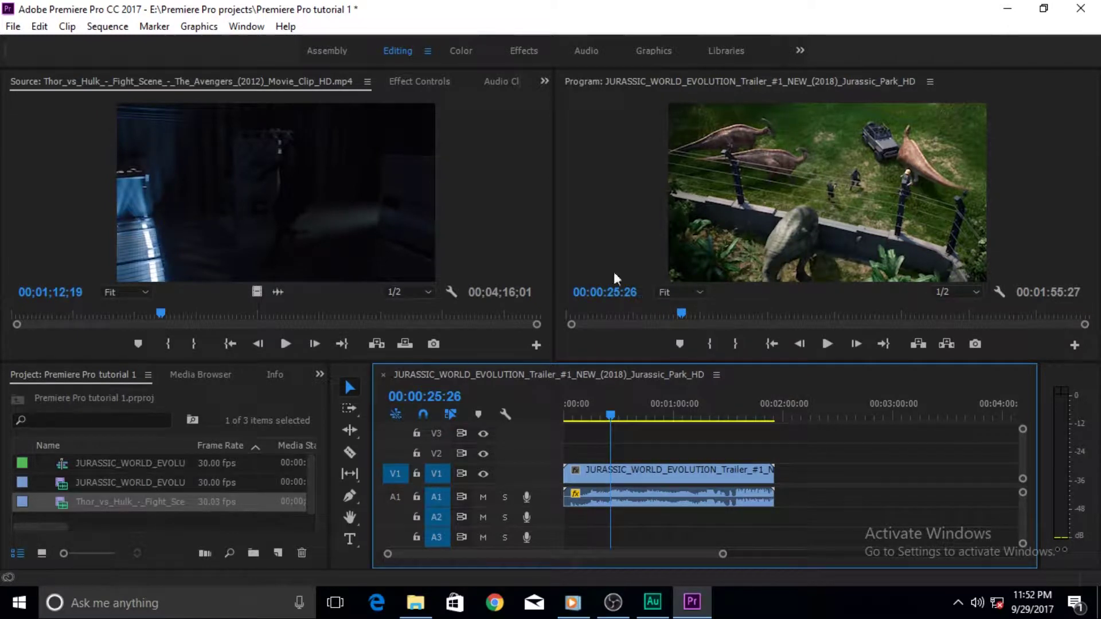
left_click(491, 191)
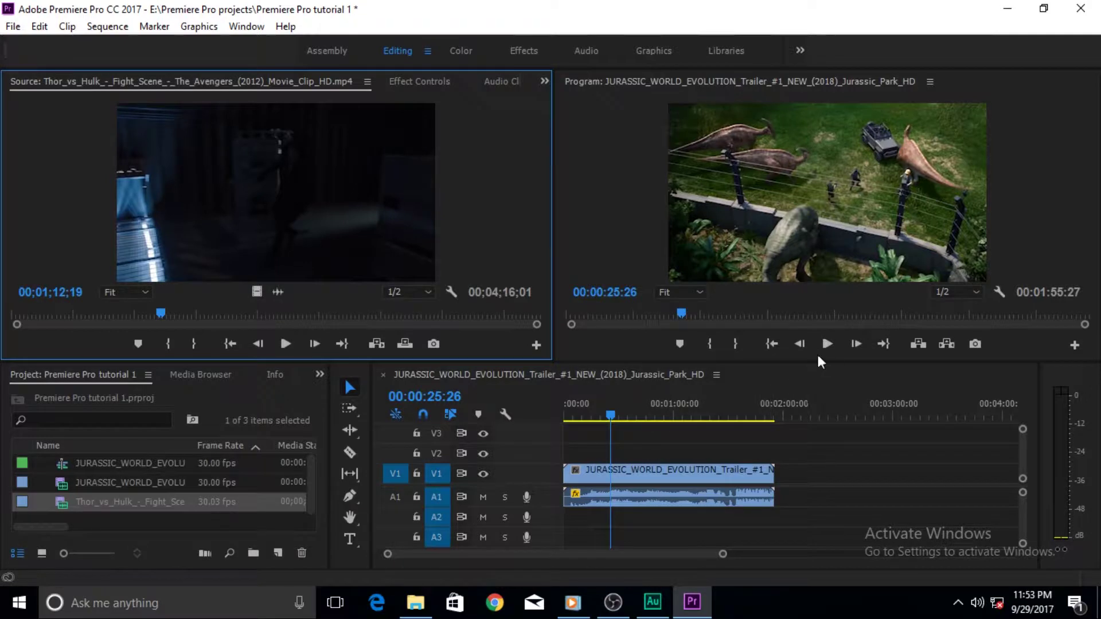
- Play the Jurassic World sequence from 00:00:23:11 and stop the playhead at 00:00:25:24
left_click(607, 417)
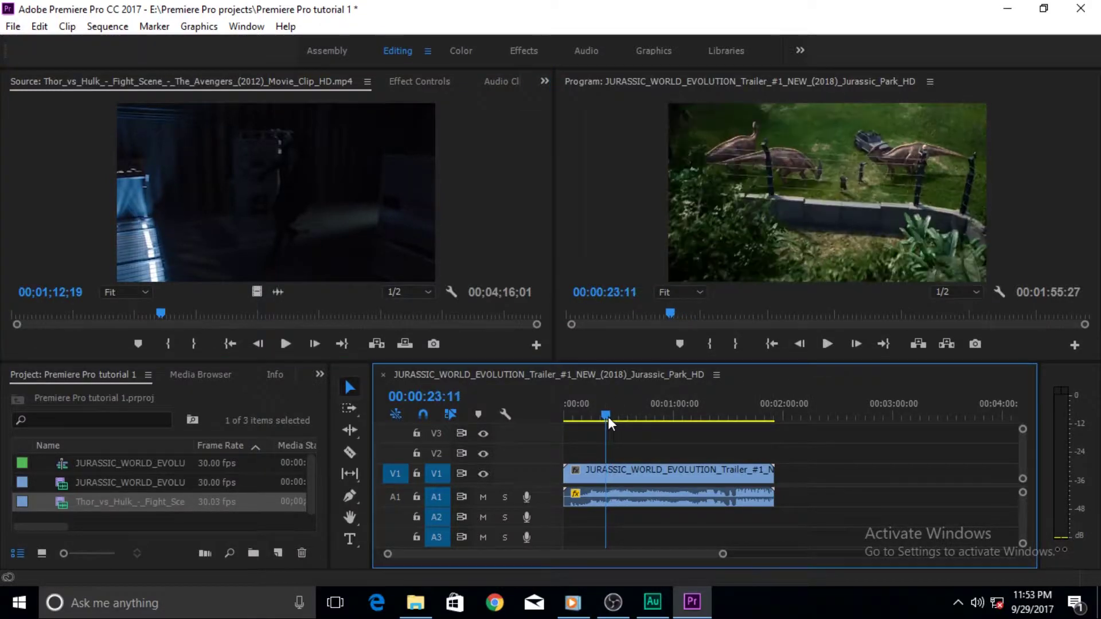
left_click(827, 344)
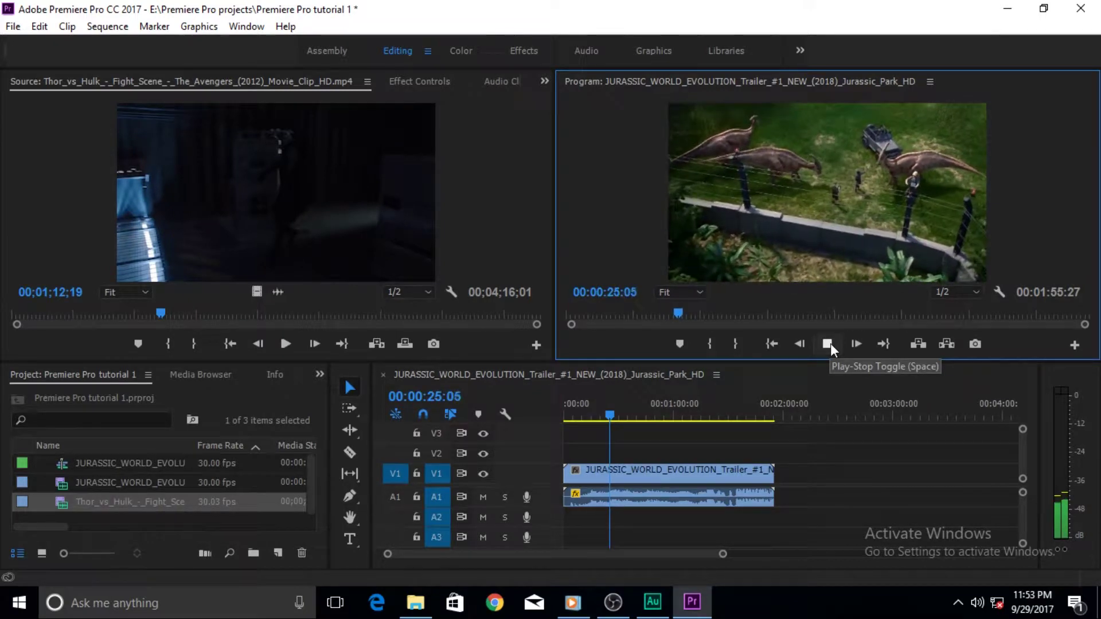
left_click(829, 344)
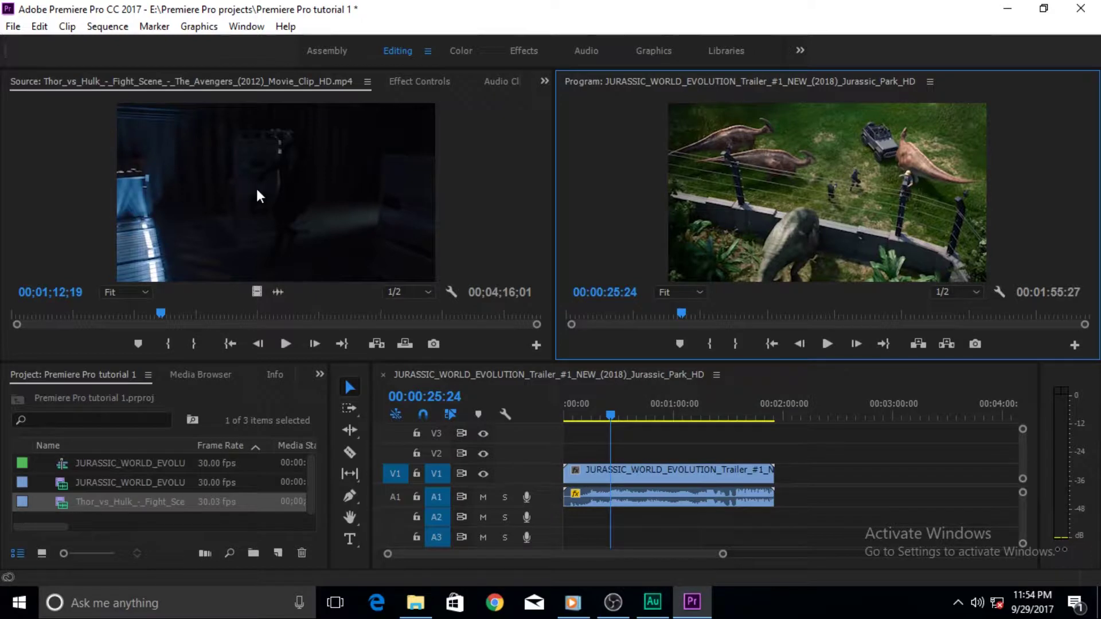
- Try placing only the video of the Thor vs Hulk source clip on track V2 at the playhead, removing each placement
left_click_drag(258, 192, 616, 461)
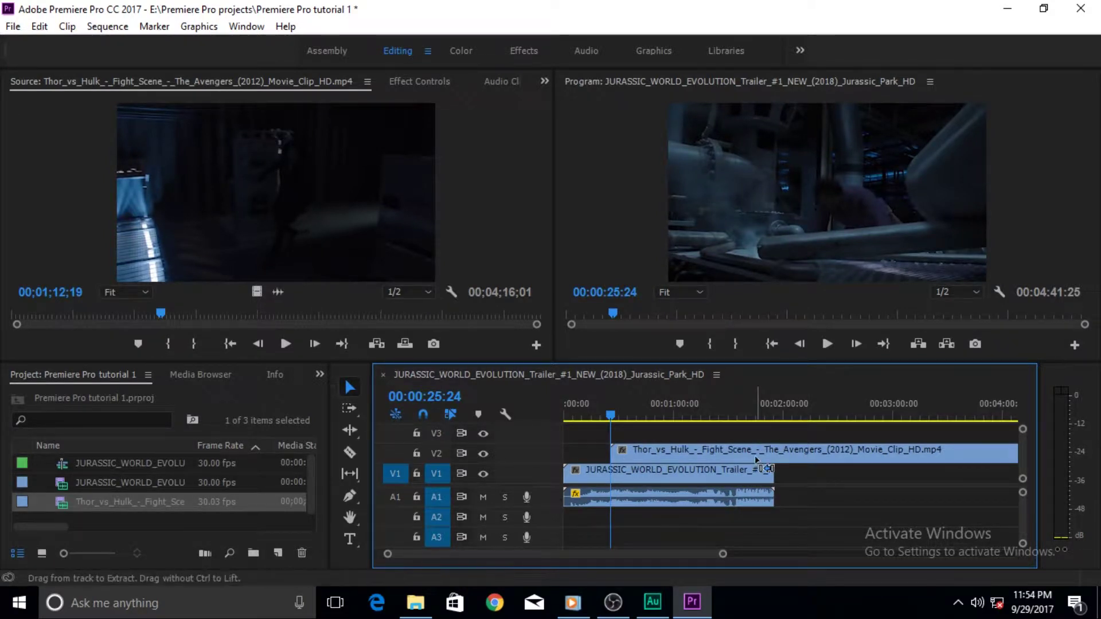
key("Delete")
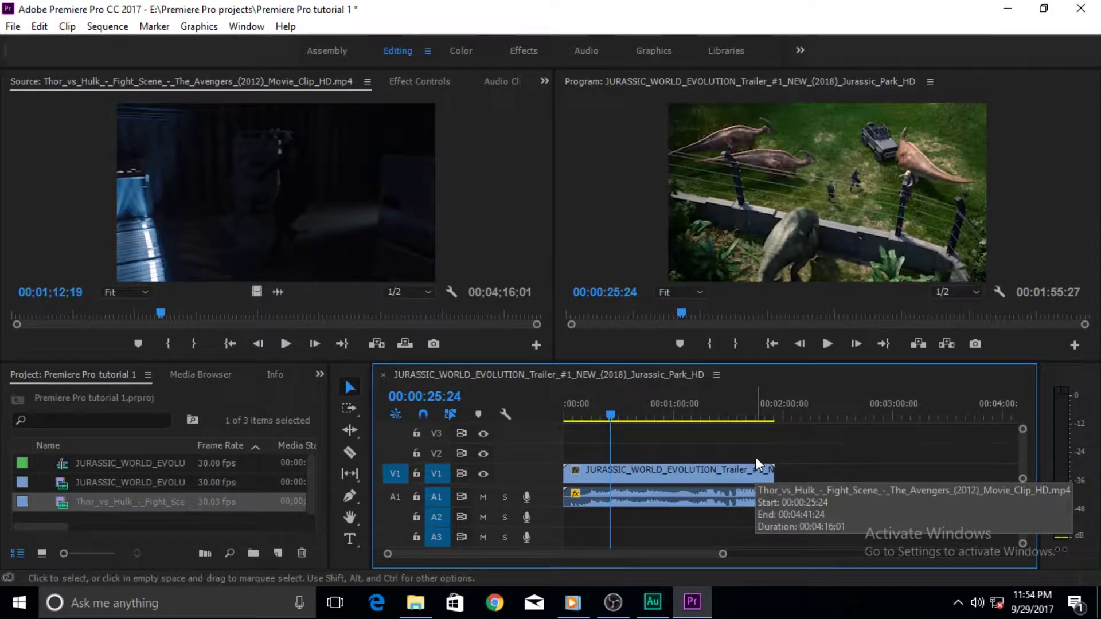
left_click(256, 293)
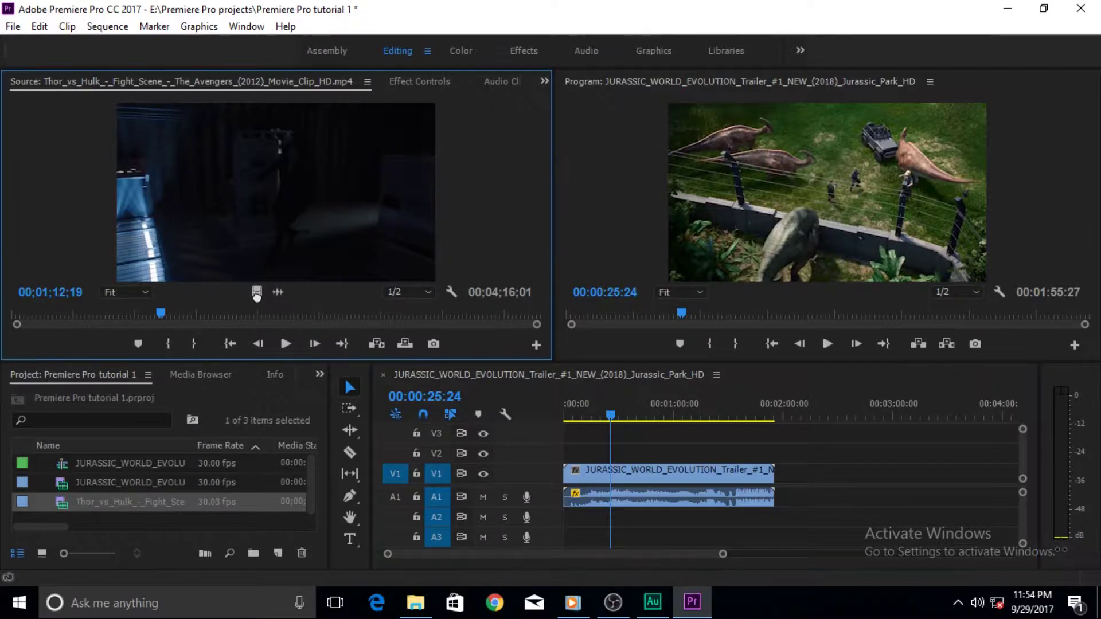
left_click_drag(532, 385, 618, 453)
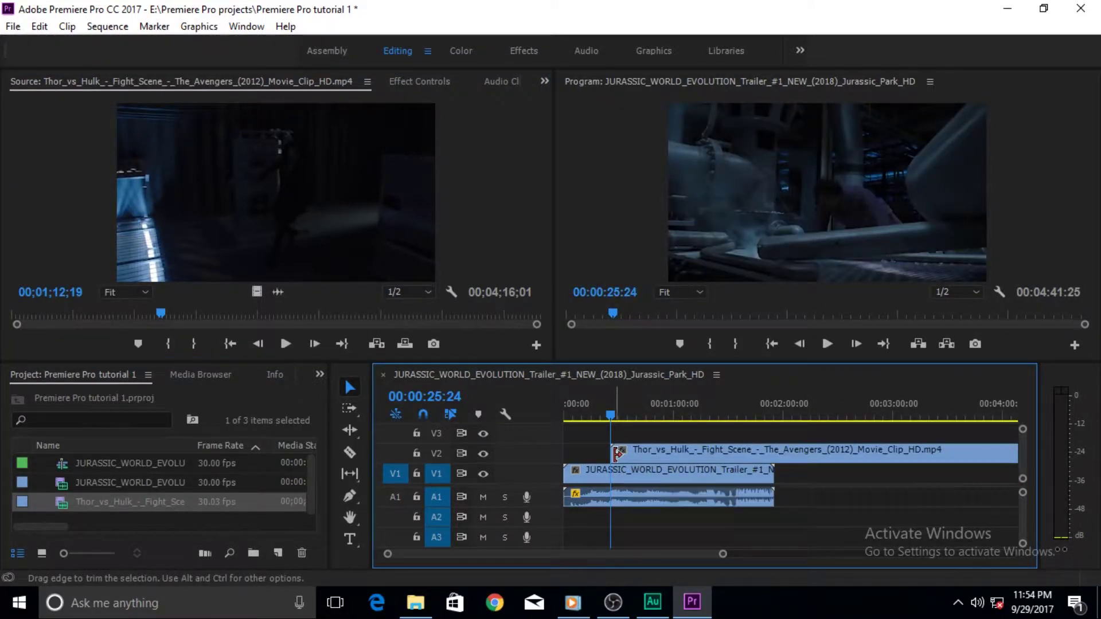
key("ctrl+z")
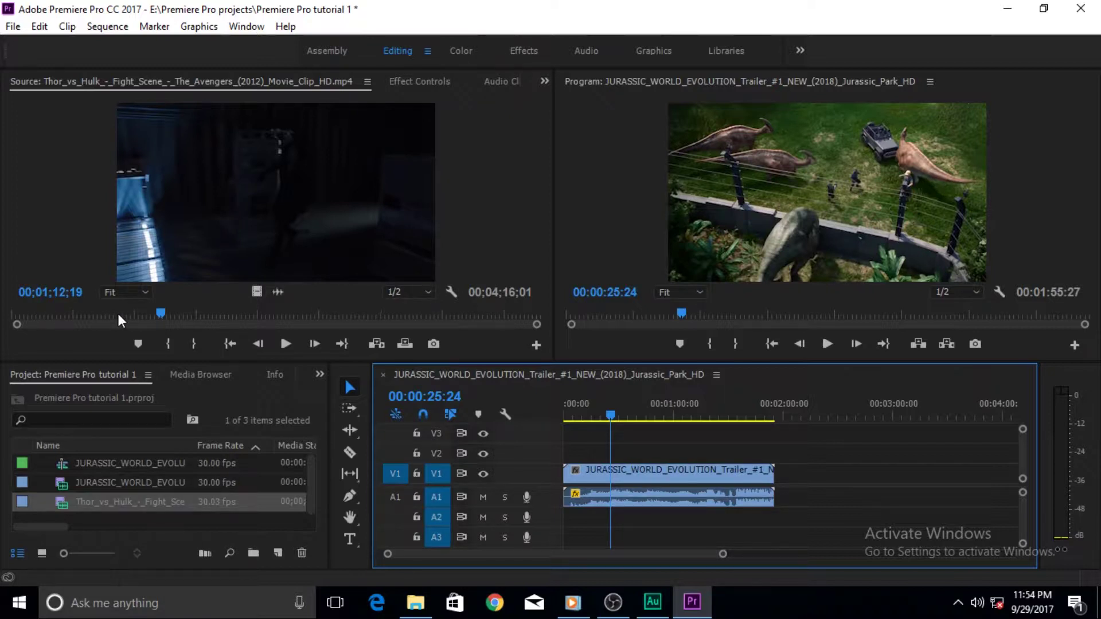
- Mark an In point at 00;01;12;19 in the Thor vs Hulk source clip
key("i")
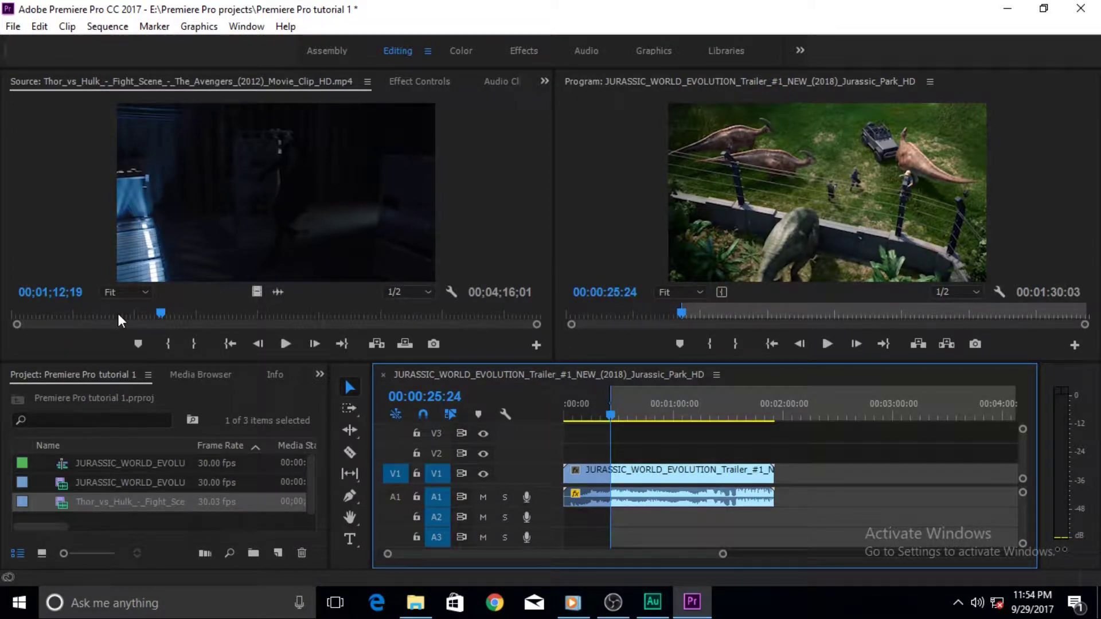
key("ctrl+z")
left_click(519, 204)
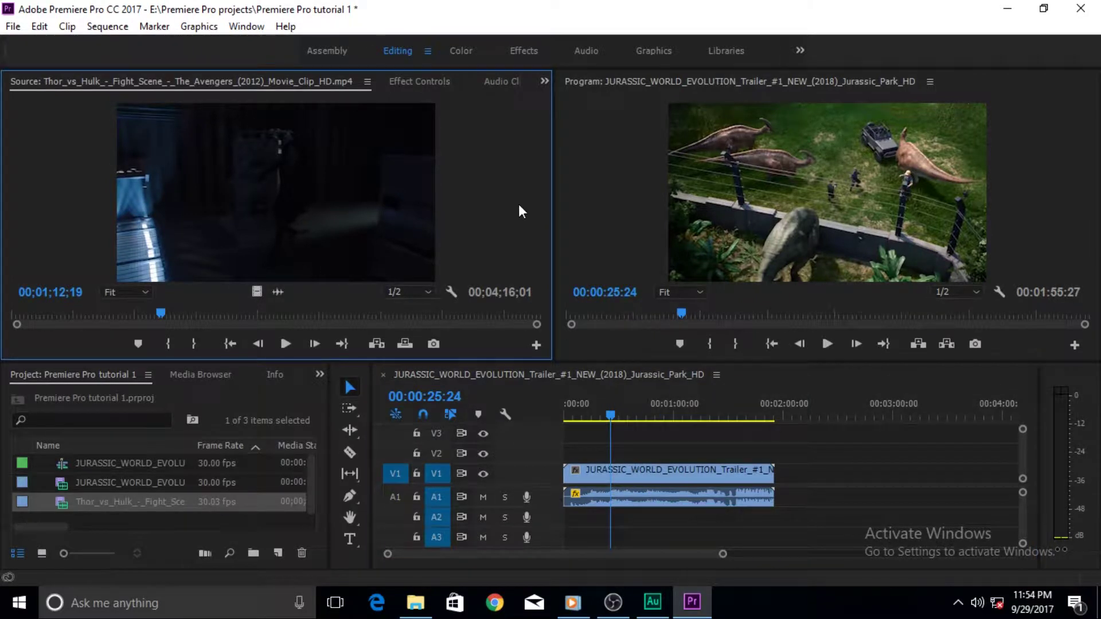
key("i")
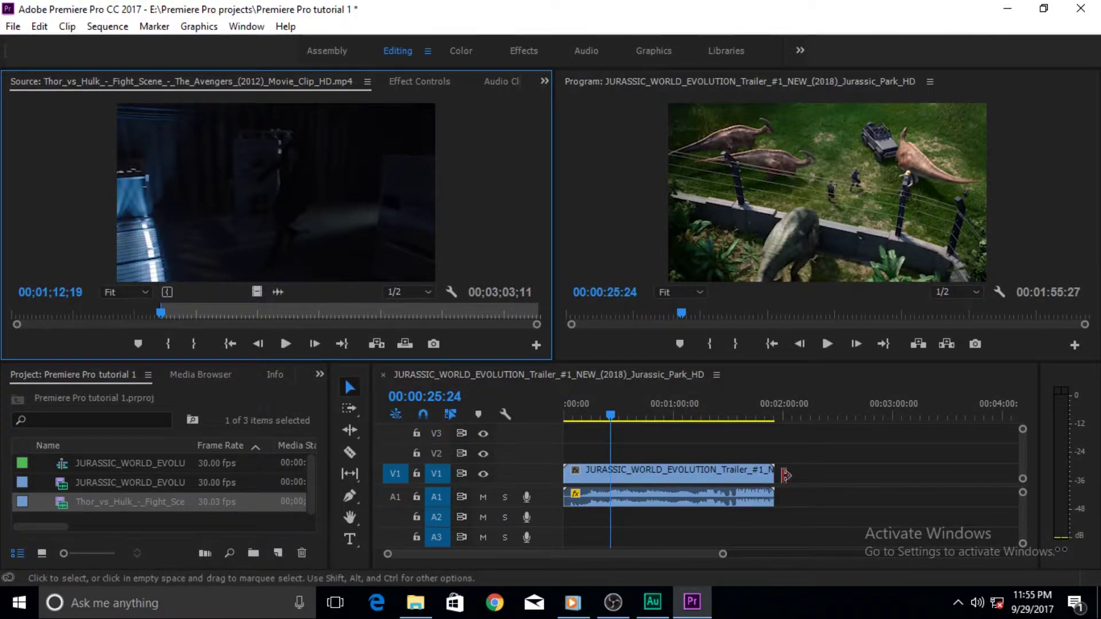
- Try an Insert edit and an Overwrite edit of the marked source clip on V1 at the playhead, undoing each
left_click(374, 346)
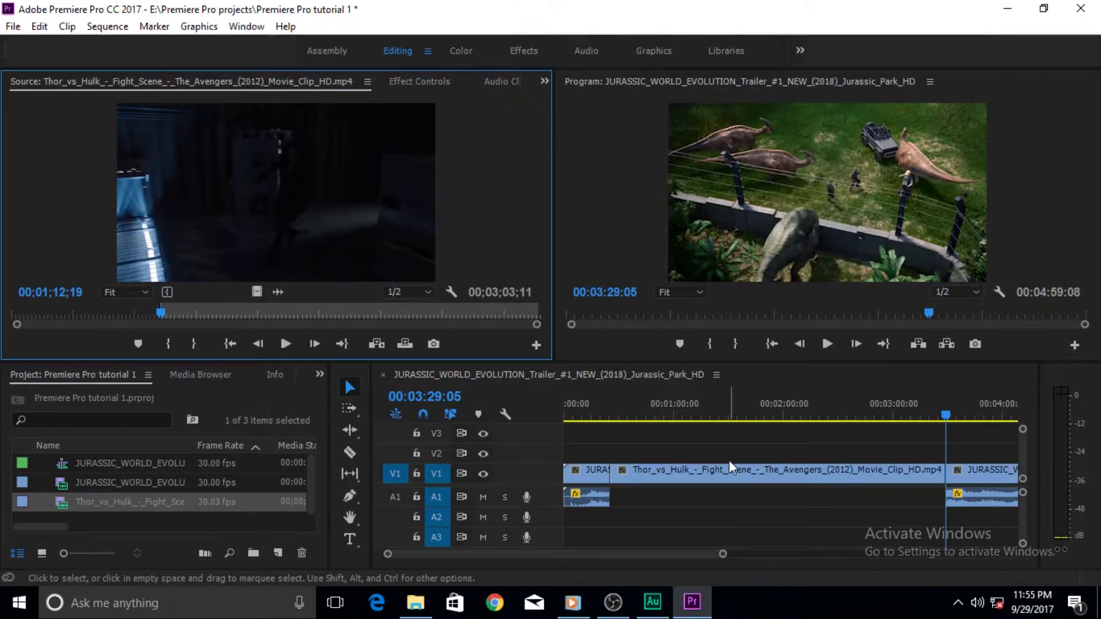
key("ctrl+z")
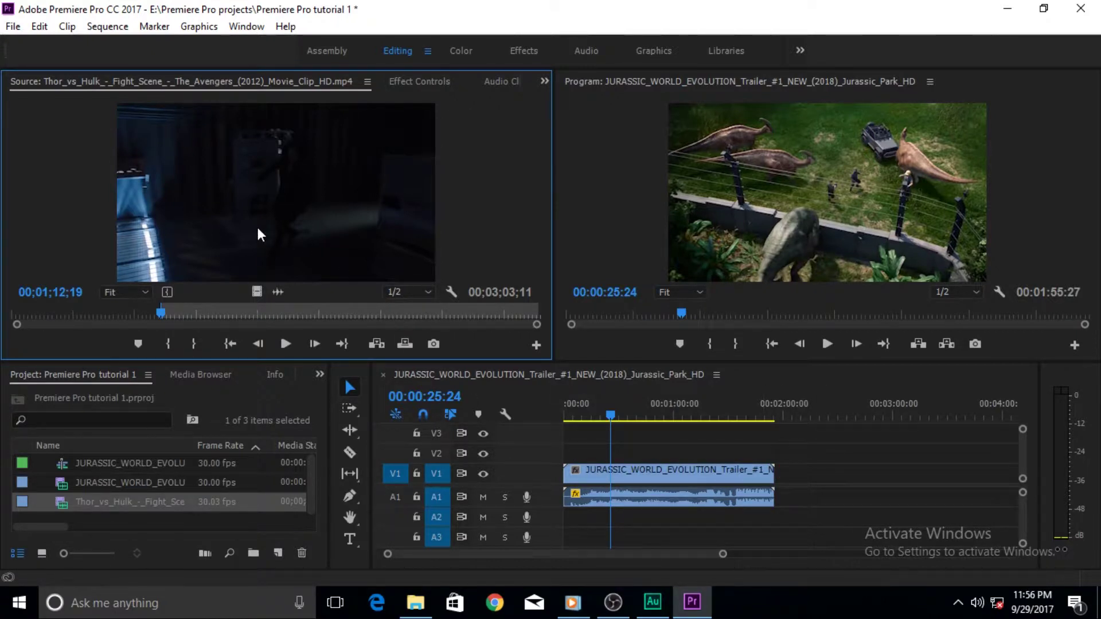
left_click(409, 351)
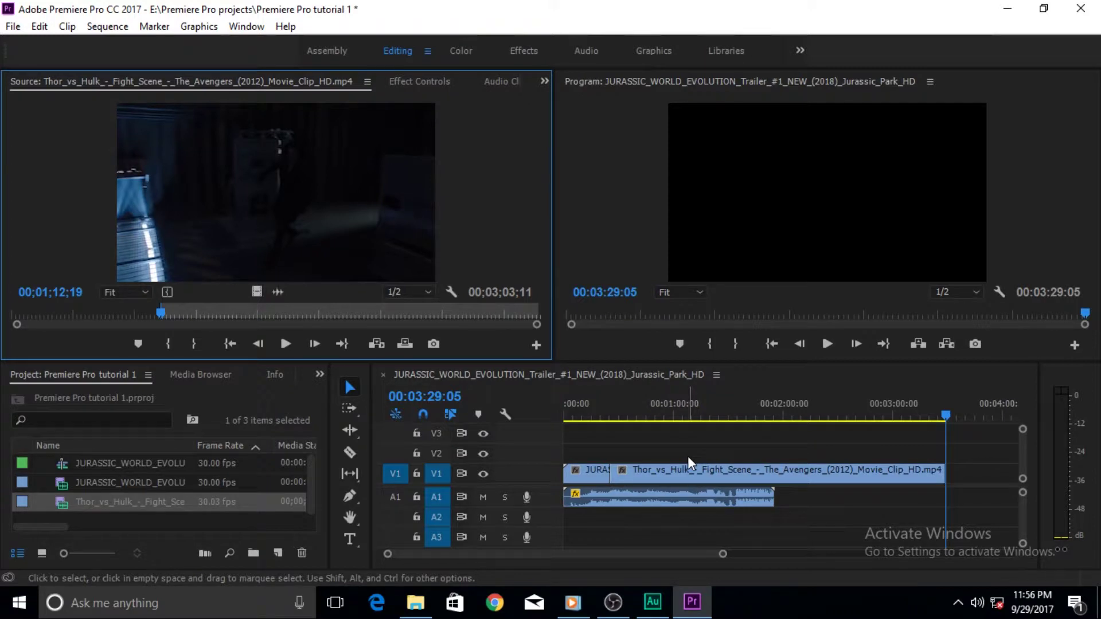
key("ctrl+z")
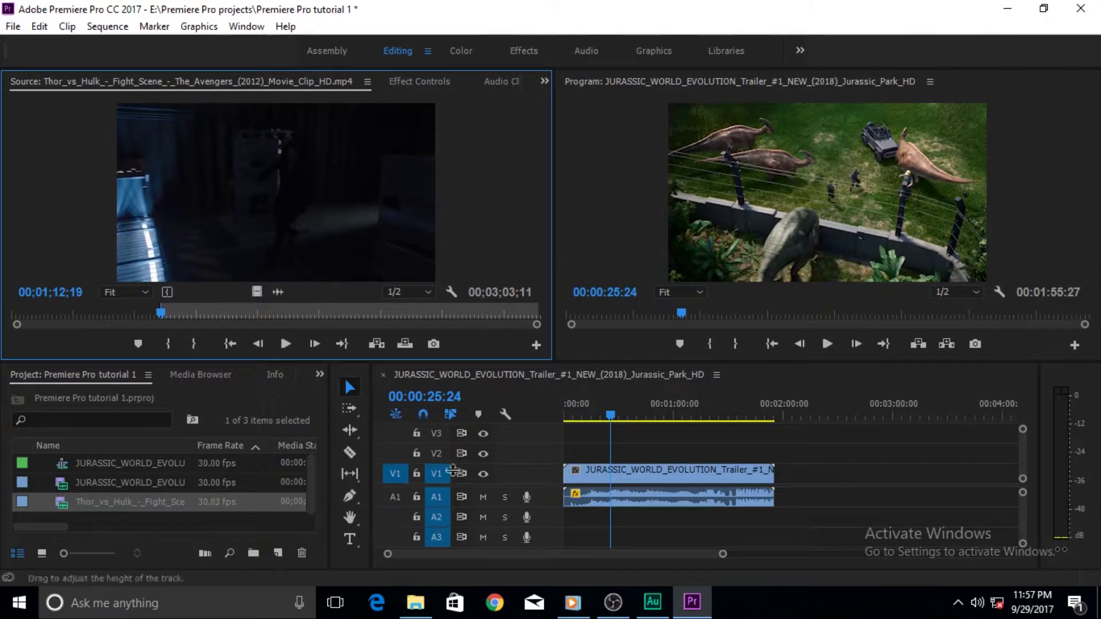
- Patch the V1 source to track V2 and overwrite the marked Thor vs Hulk clip there at 00:00:25:24
left_click(400, 475)
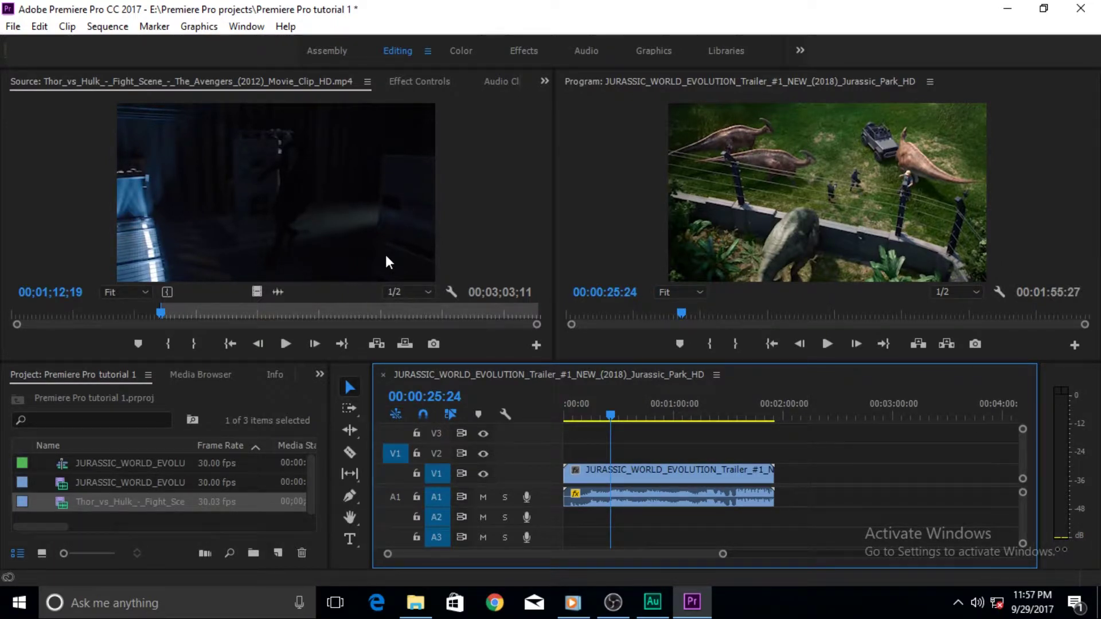
key("period")
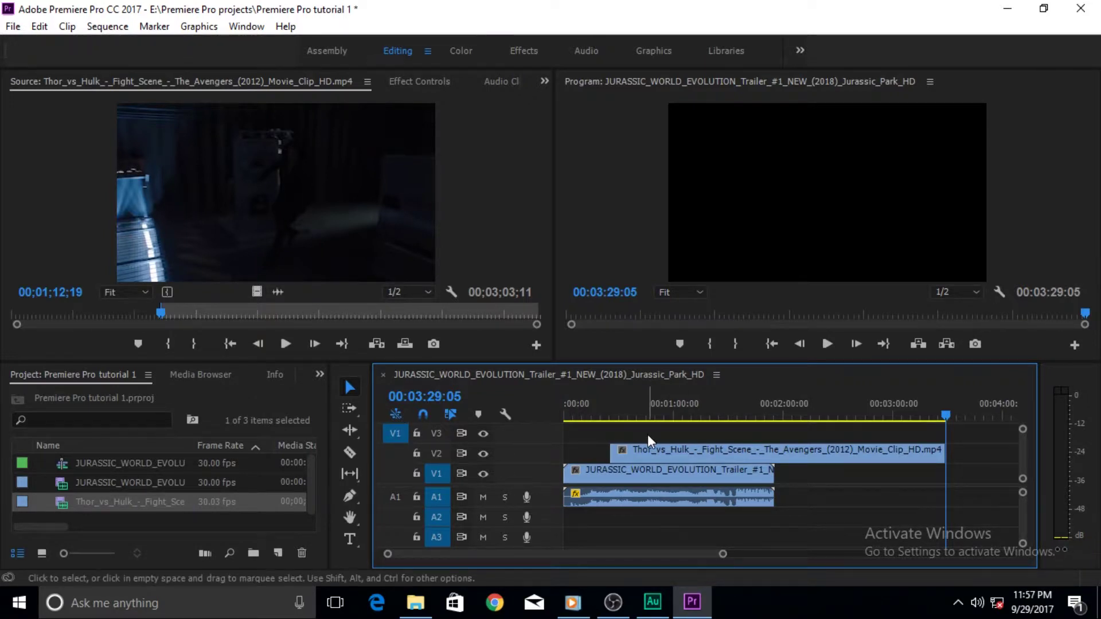
- Try overwriting the source clip onto V3 at 00:01:55:27, undo it, and patch the V1 source back to V2
left_click_drag(947, 415, 777, 440)
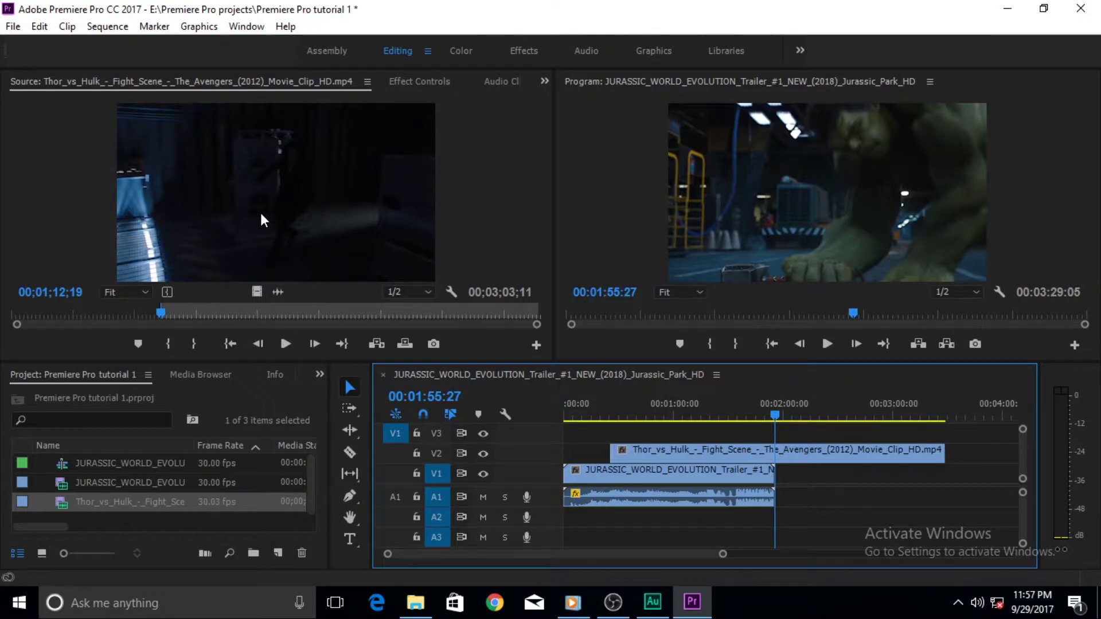
key("period")
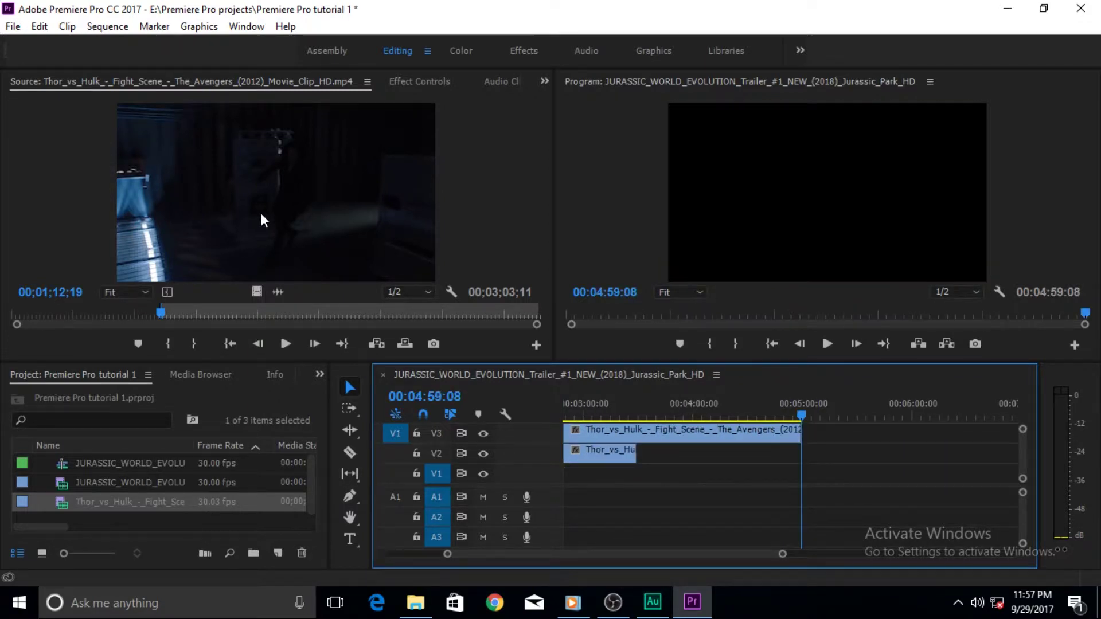
left_click_drag(687, 552, 600, 555)
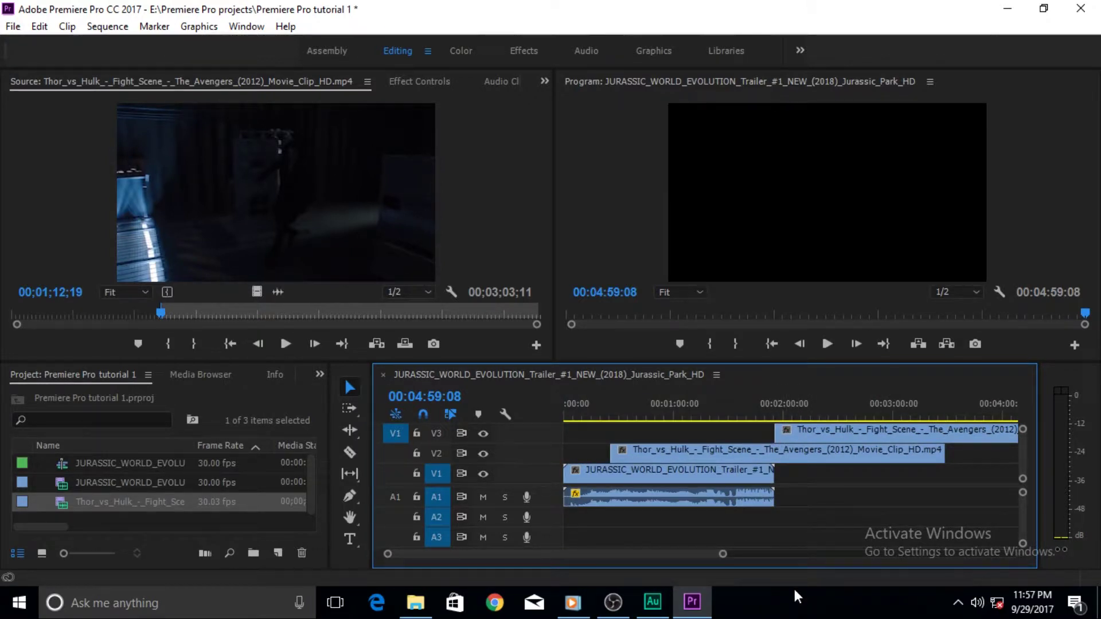
left_click_drag(399, 436, 397, 453)
key("ctrl+z")
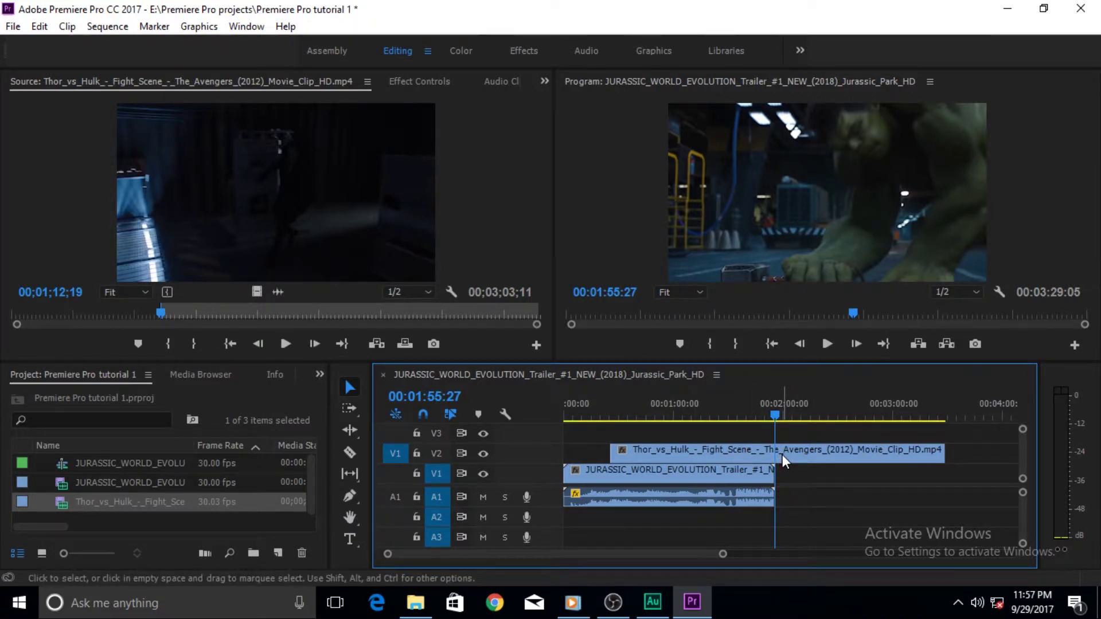
- Split the Thor vs Hulk clip on V2 at 00:01:55:27 with the Razor tool and delete the part after the cut
key("c")
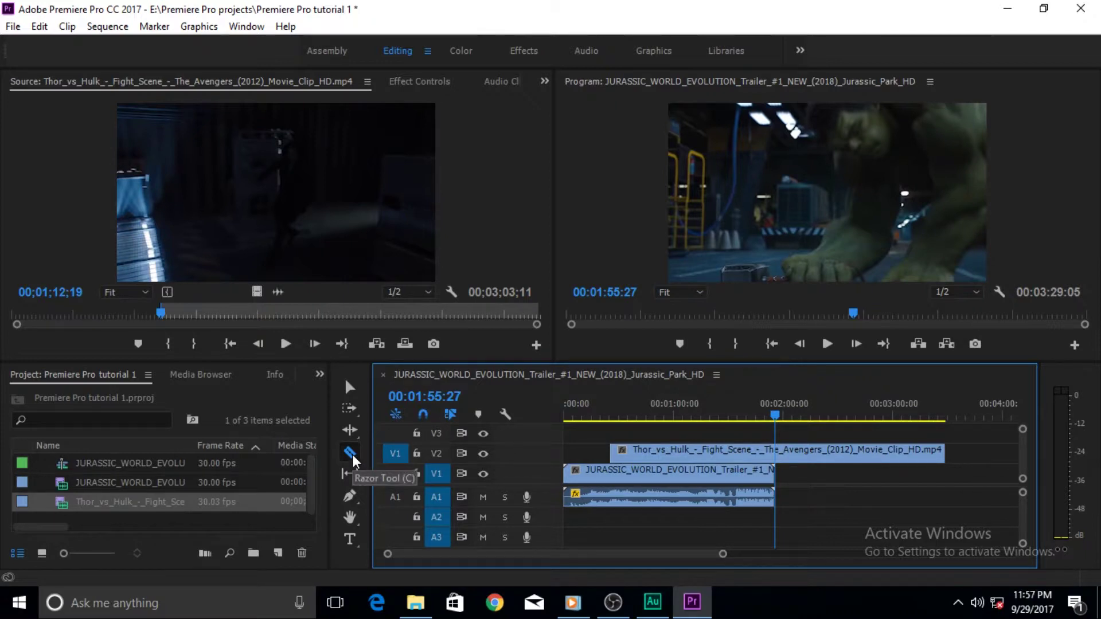
left_click(776, 456)
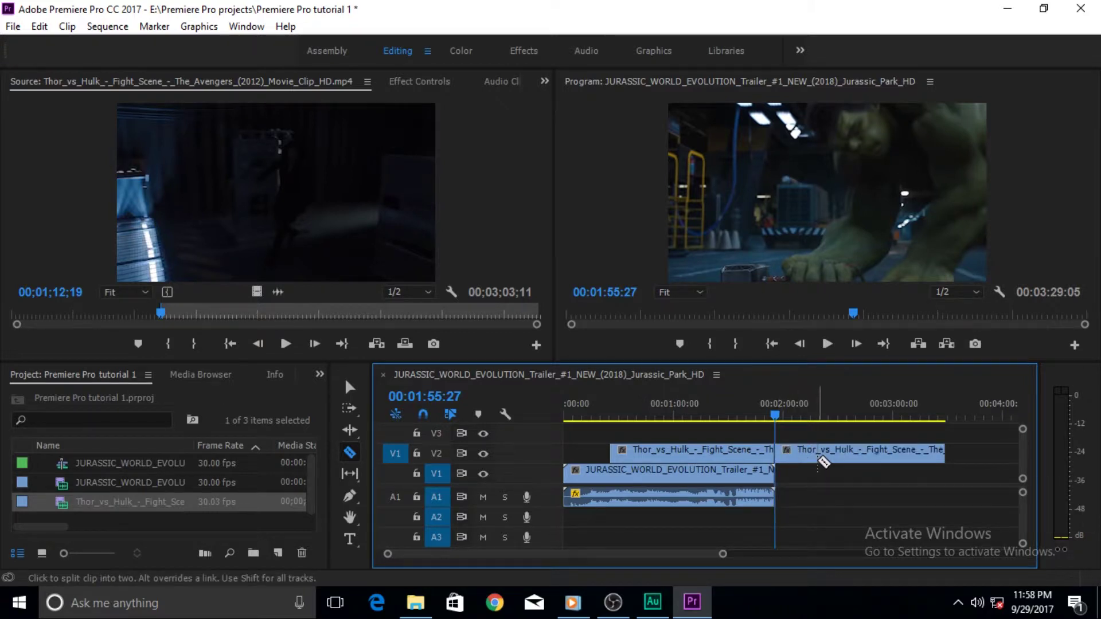
key("v")
left_click(825, 456)
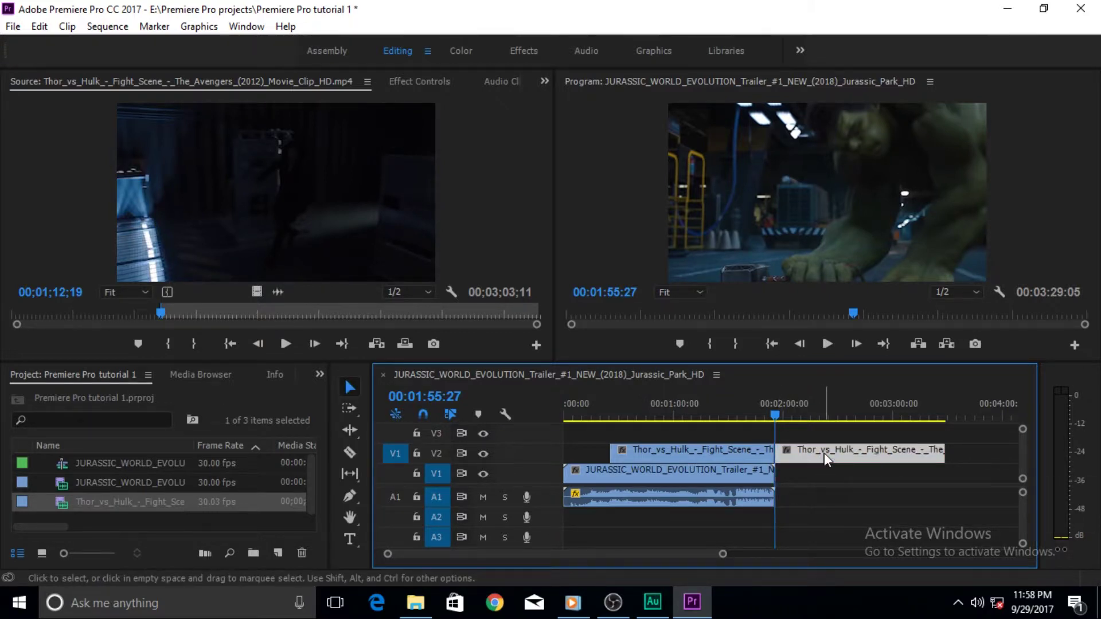
key("Delete")
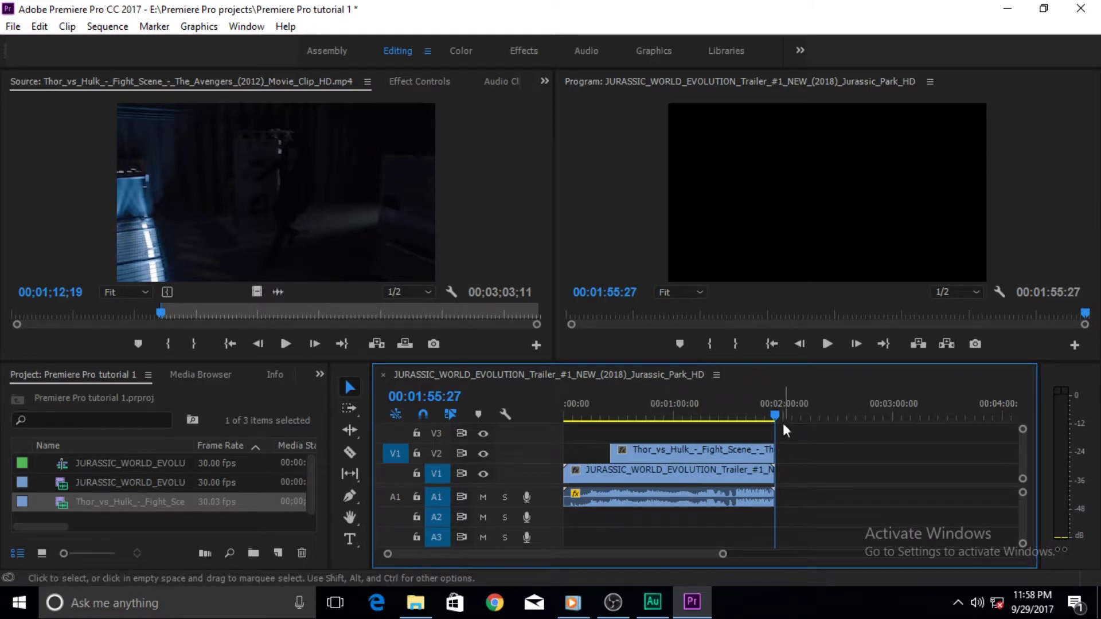
- Play the sequence across the start of the Thor vs Hulk clip on V2 to review the transition
left_click_drag(777, 416, 613, 417)
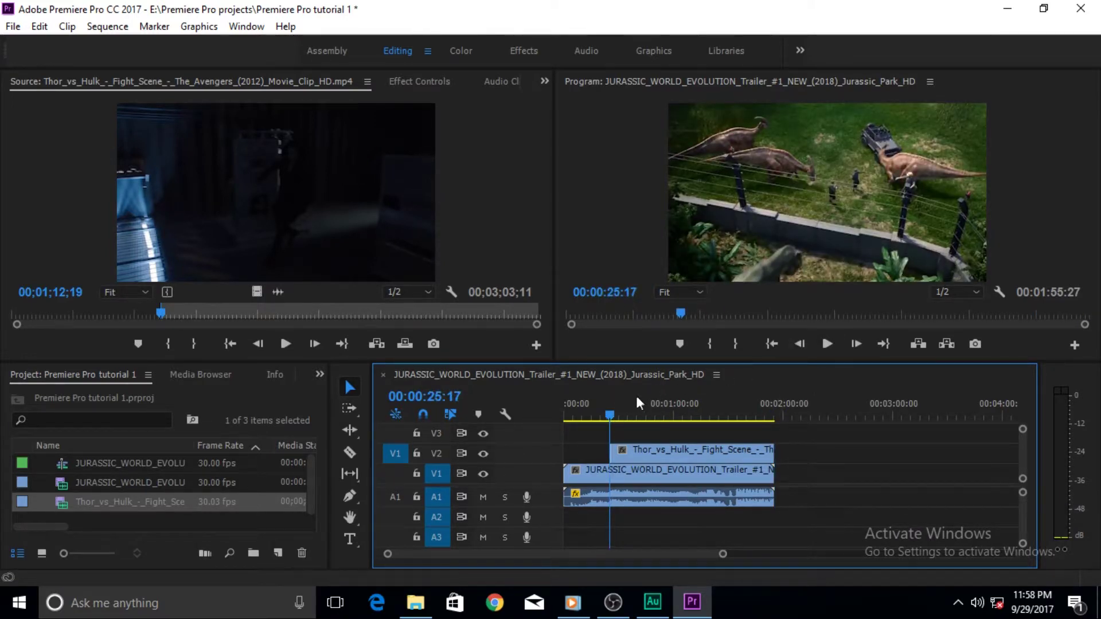
left_click_drag(611, 415, 602, 417)
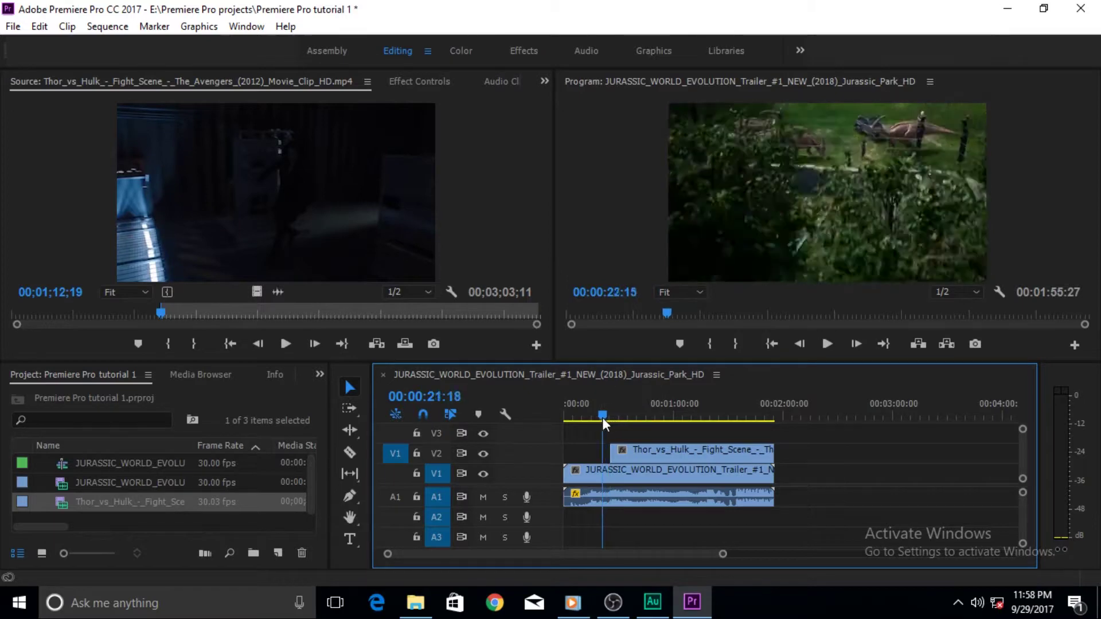
left_click(828, 345)
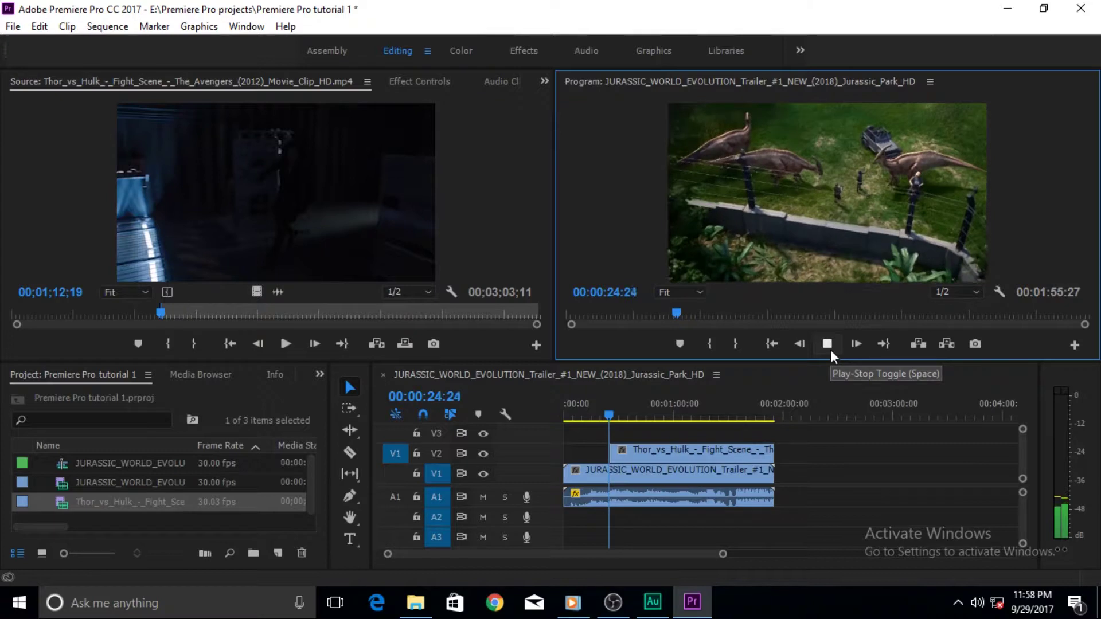
left_click(830, 350)
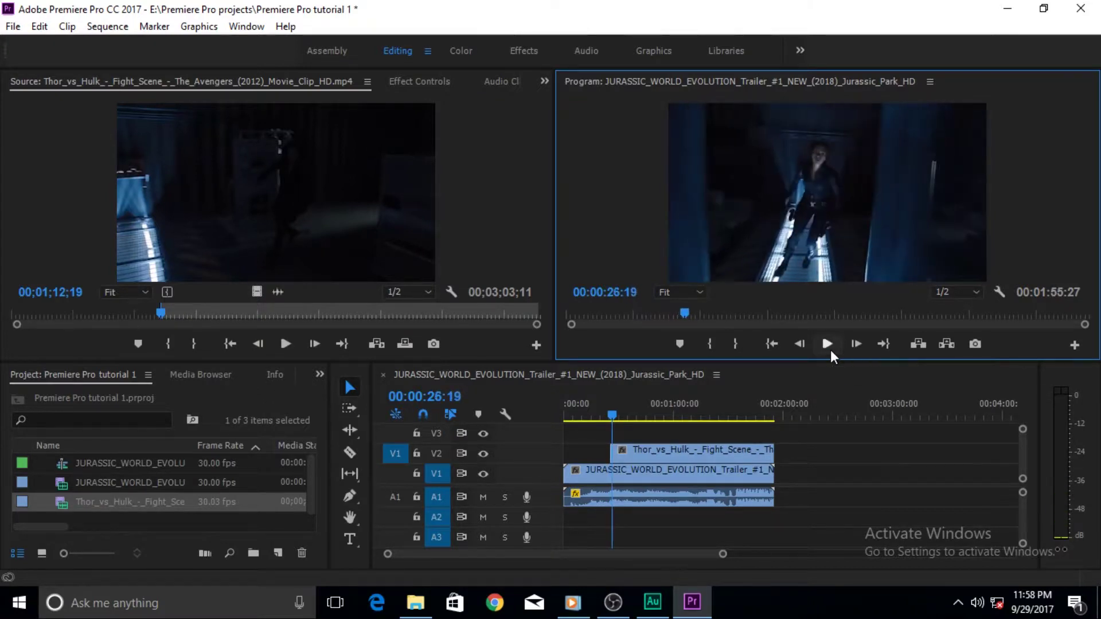
left_click(610, 416)
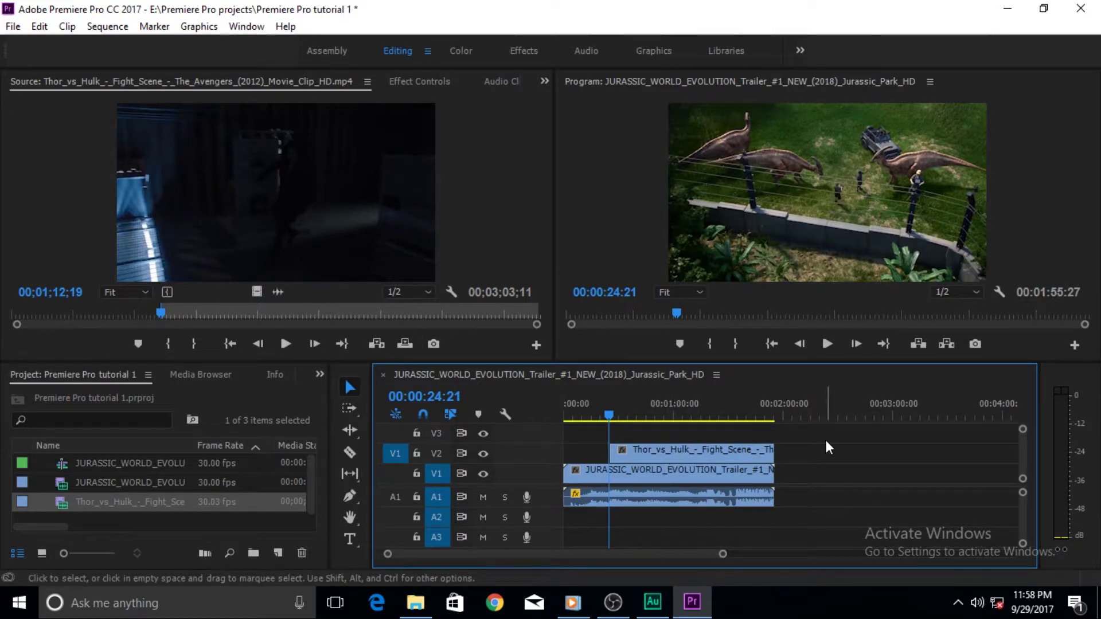
- Undo the deletion, the razor cut and the overwrite of the Thor vs Hulk clip on V2
key("ctrl+z")
key("ctrl+z")
key("ctrl+z")
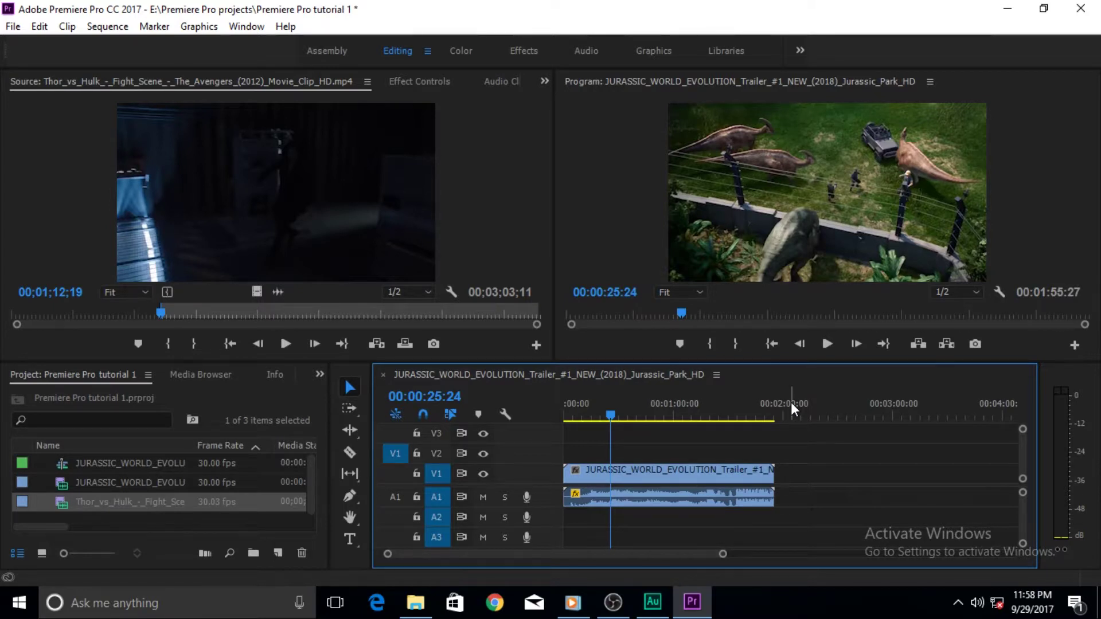
- Mark the sequence from 00:00:25:24 to 00:00:59:29 and overwrite that range on V2 with the Thor vs Hulk source clip
key("i")
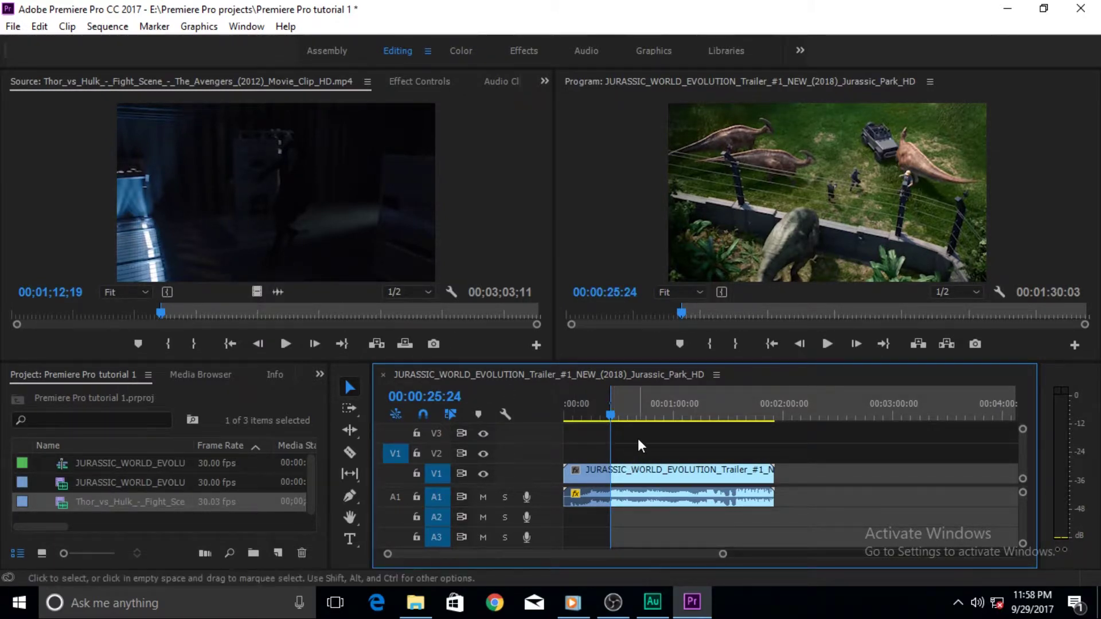
left_click_drag(610, 414, 673, 424)
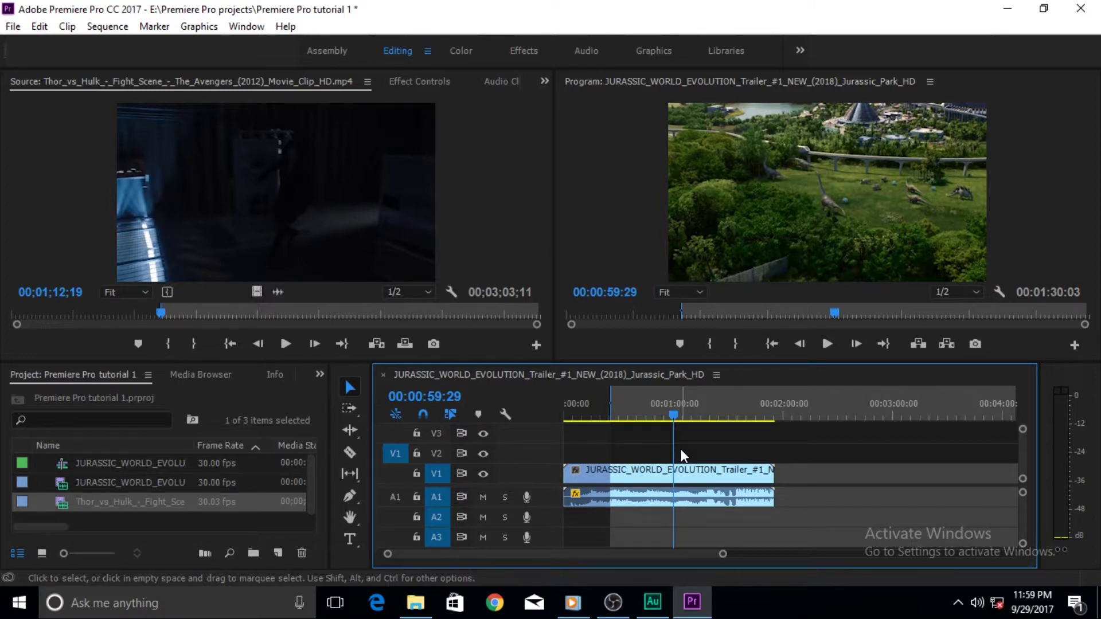
key("o")
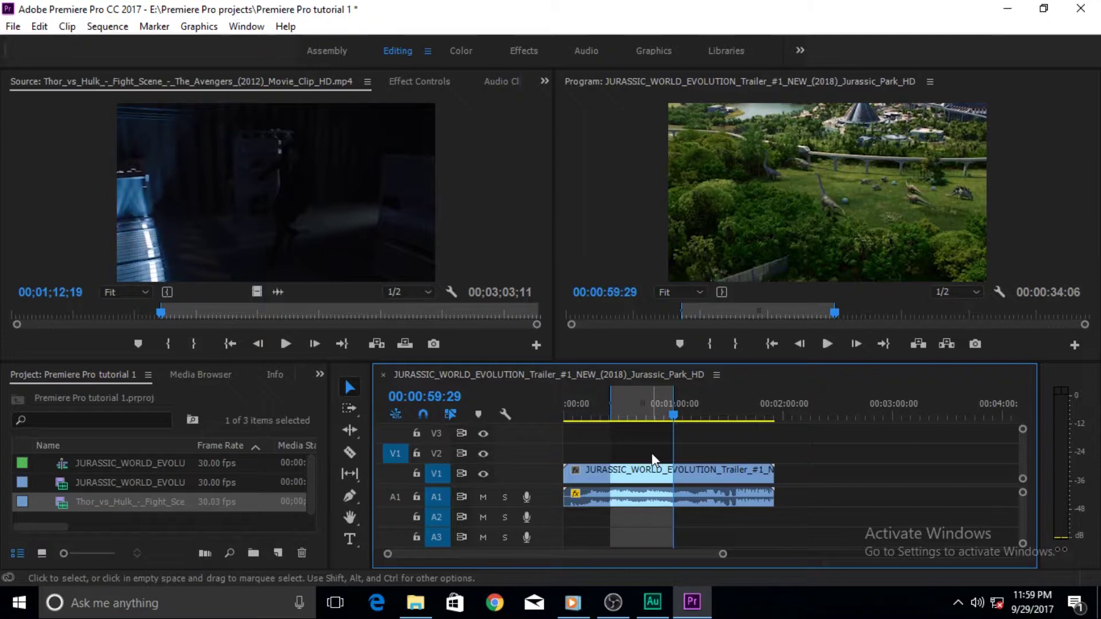
key("period")
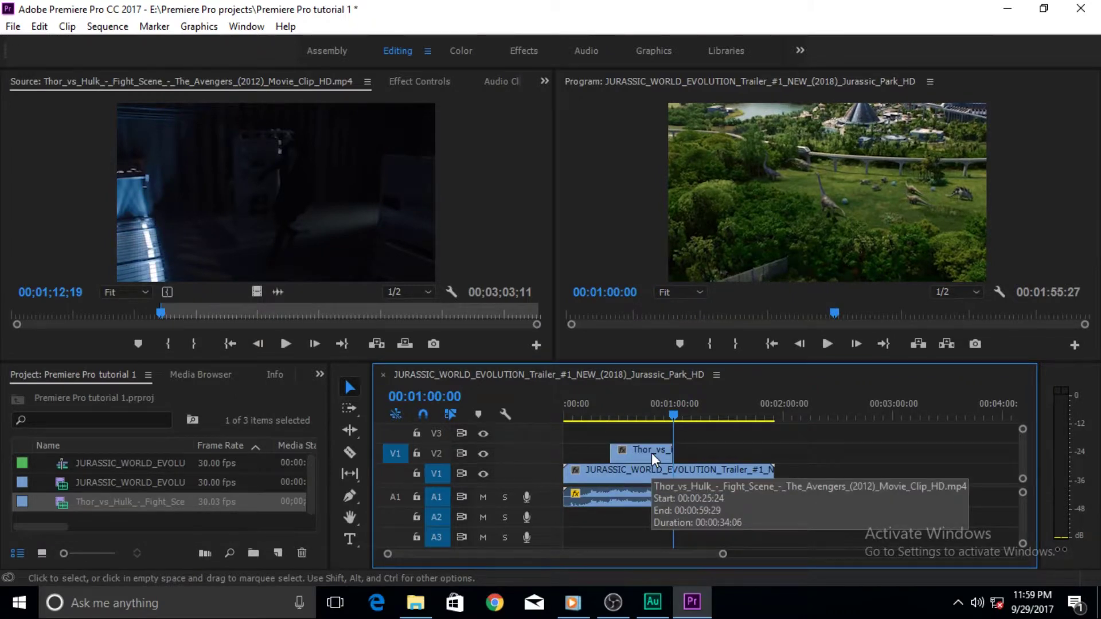
- Play the sequence across the start of the Thor vs Hulk clip on V2 and check where the clip ends
left_click_drag(676, 414, 611, 416)
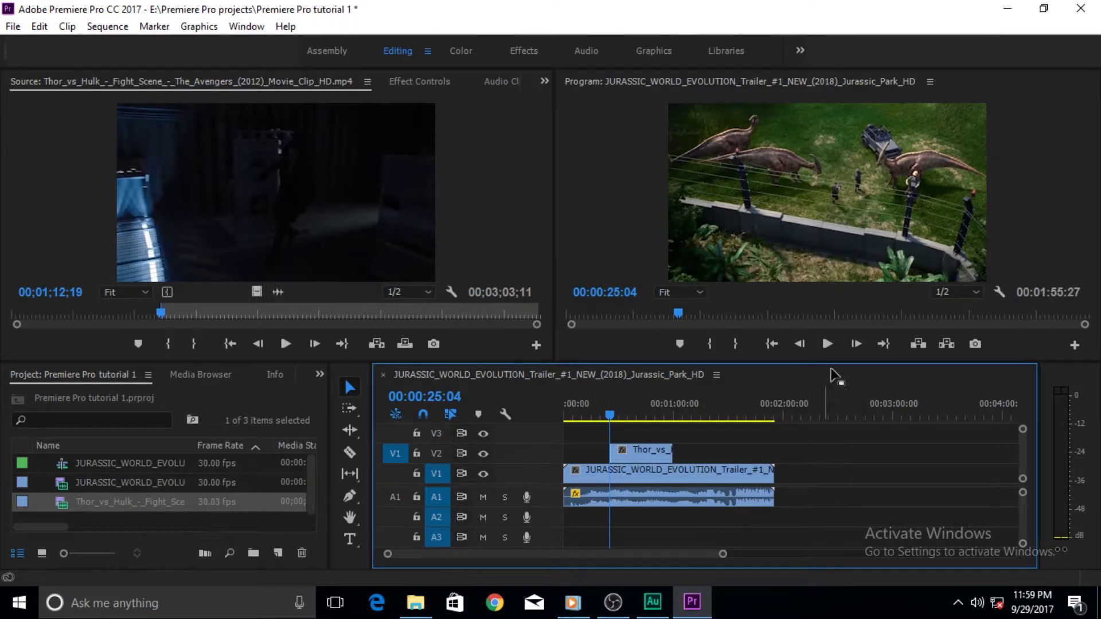
left_click(827, 343)
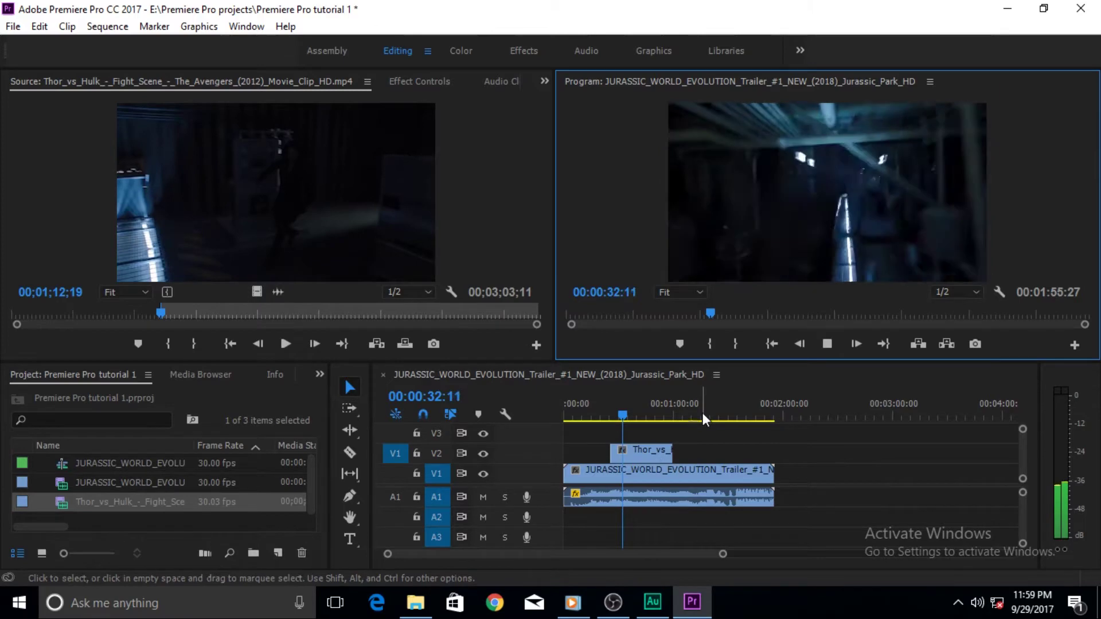
left_click_drag(621, 417, 674, 414)
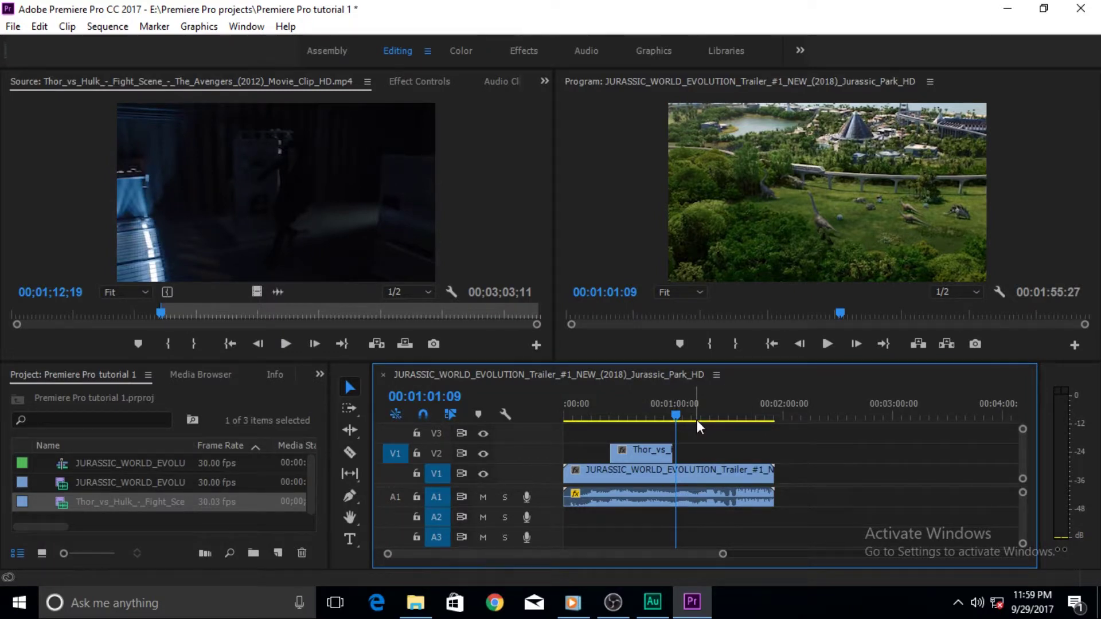
- Mark a sequence range with the In point at 00:01:11:00 and the Out point at 00:01:32:04
left_click_drag(678, 415, 692, 416)
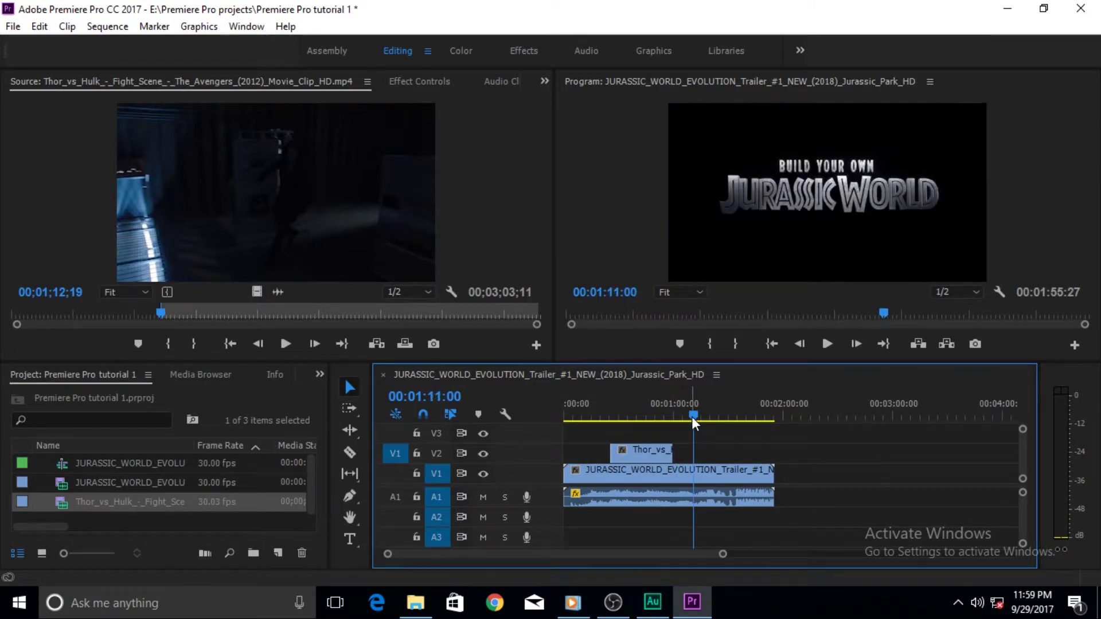
key("i")
left_click_drag(691, 417, 732, 416)
key("o")
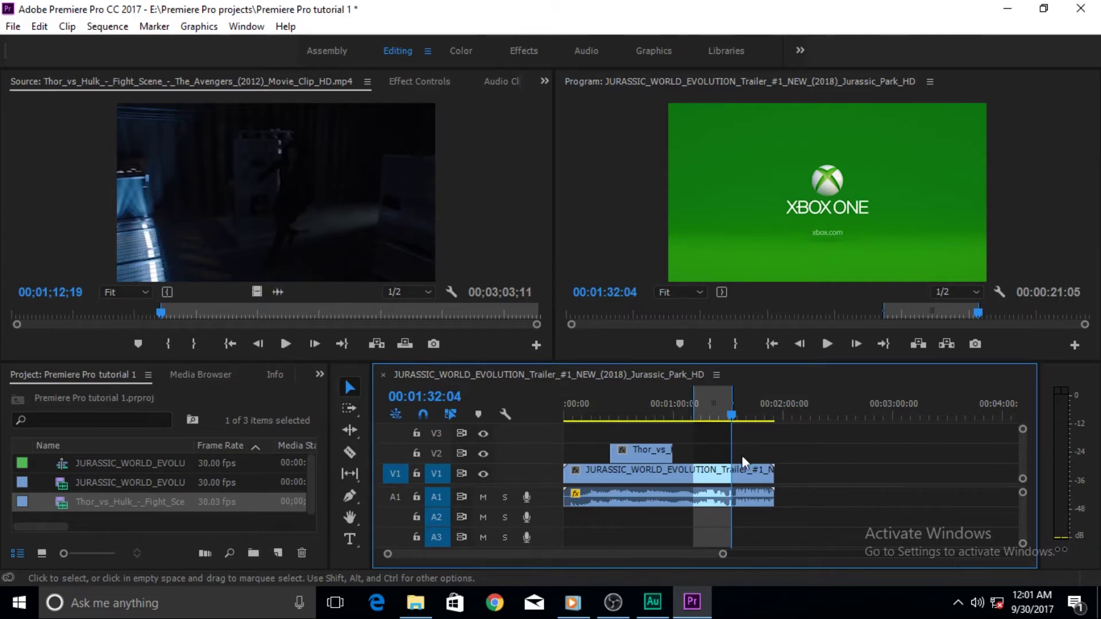
- Enlarge the A1 track to show its waveform and mark the sequence range from 00:01:30:12 to 00:01:44:15
left_click_drag(731, 416, 685, 423)
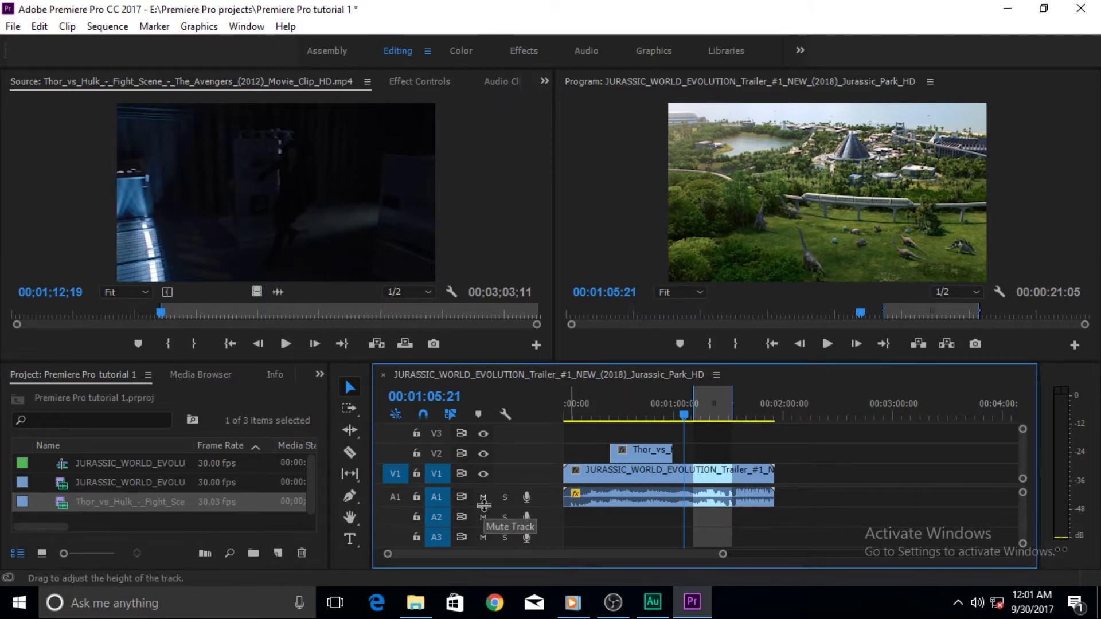
left_click_drag(483, 507, 480, 546)
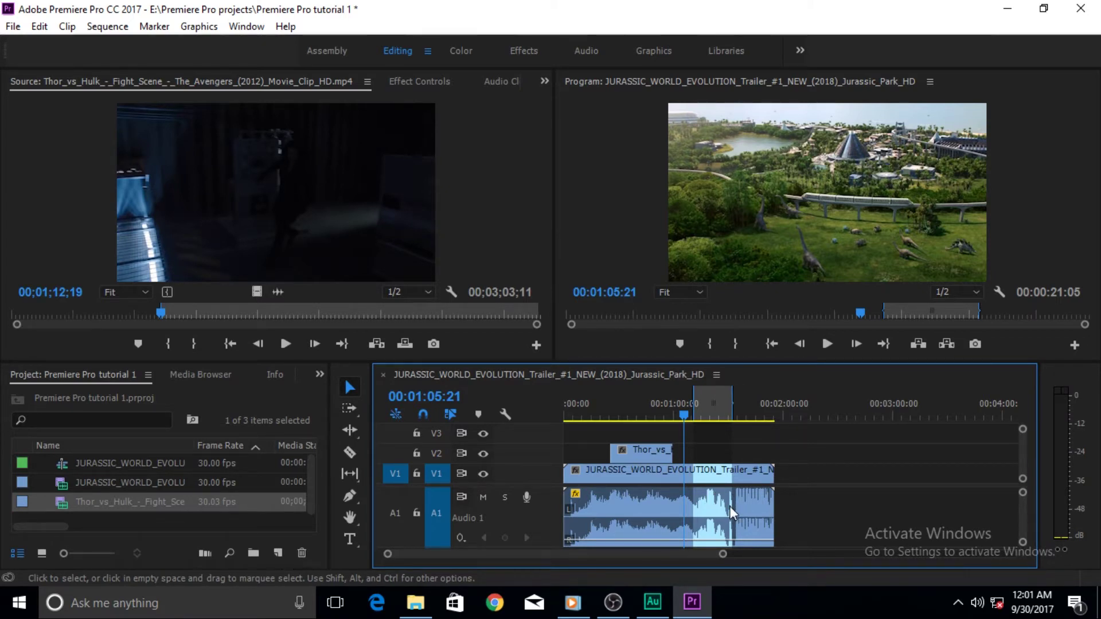
left_click(746, 405)
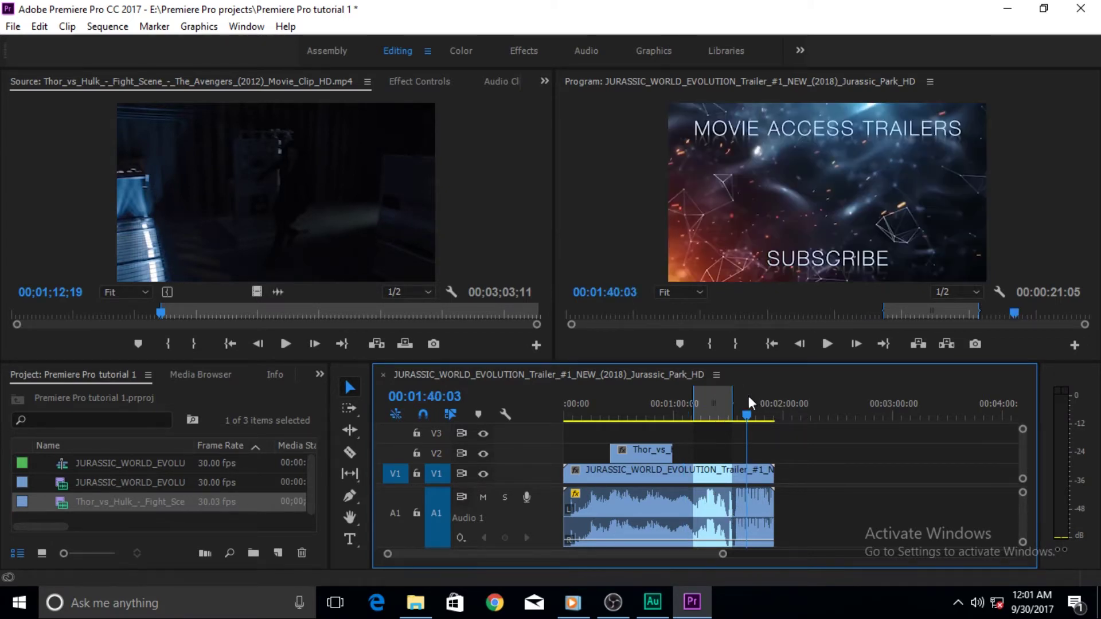
left_click_drag(746, 421, 728, 420)
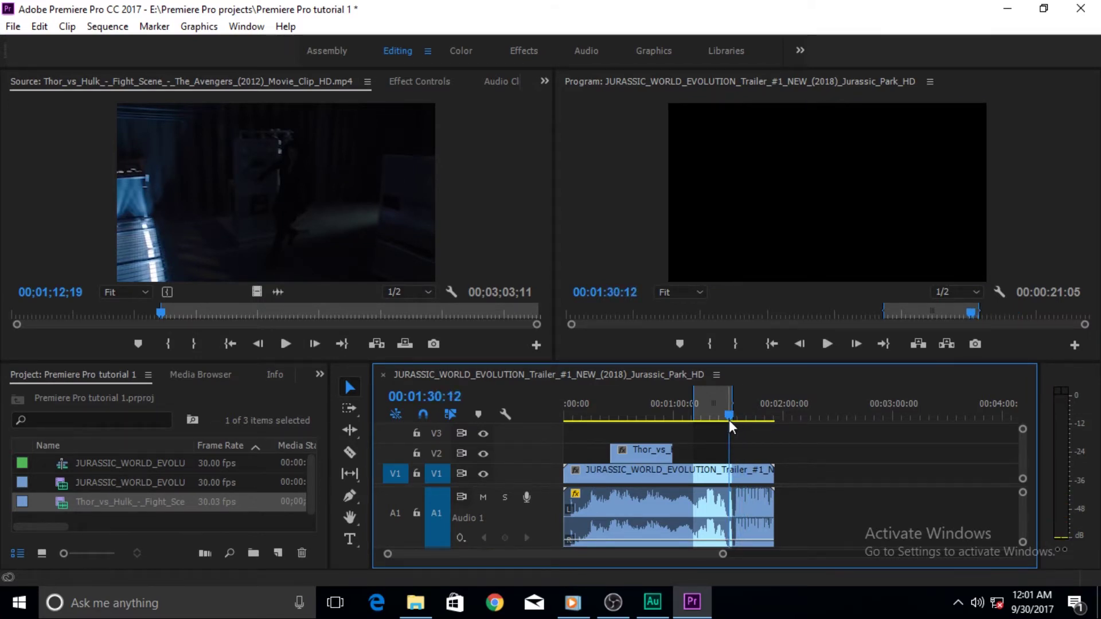
key("i")
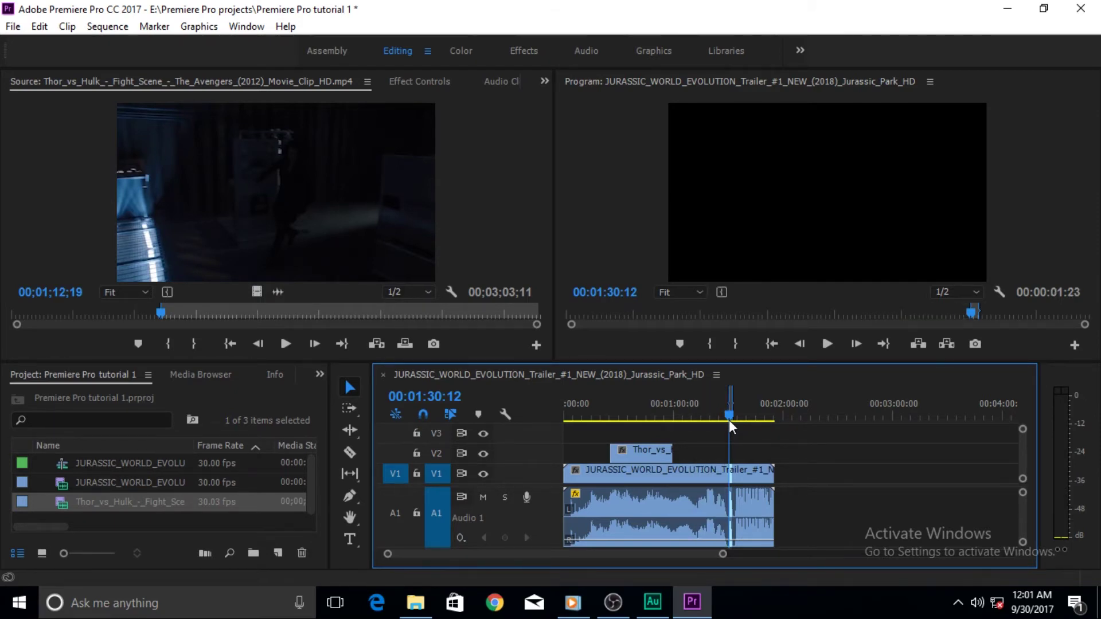
left_click_drag(731, 414, 757, 406)
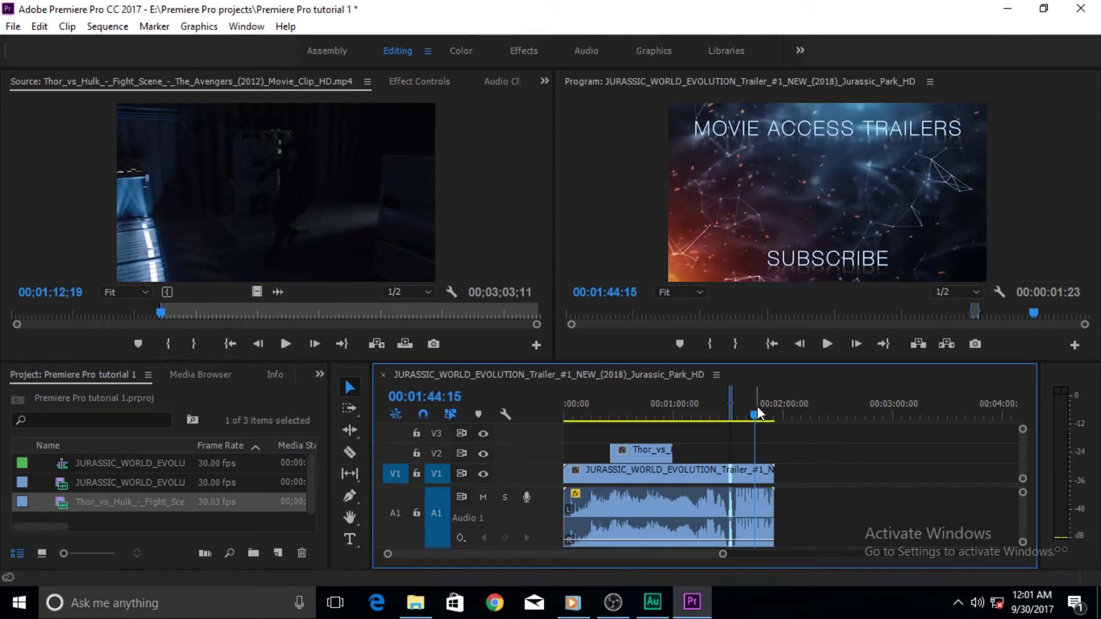
key("o")
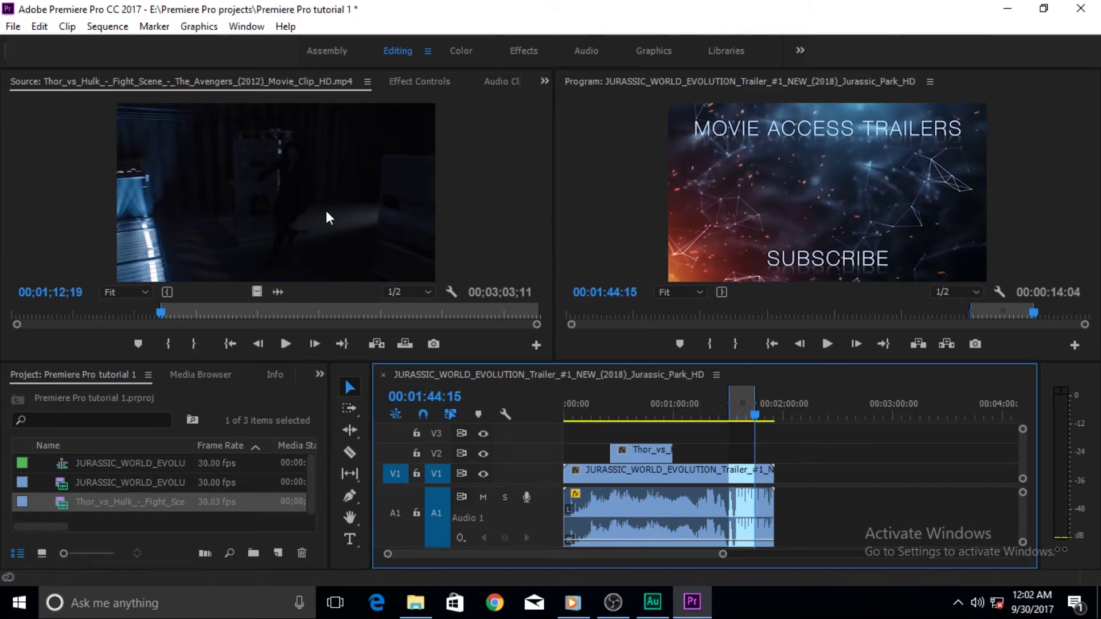
- Try overwriting the marked range on V1 with the source clip, undo it, and patch the V1 source to V2
key("period")
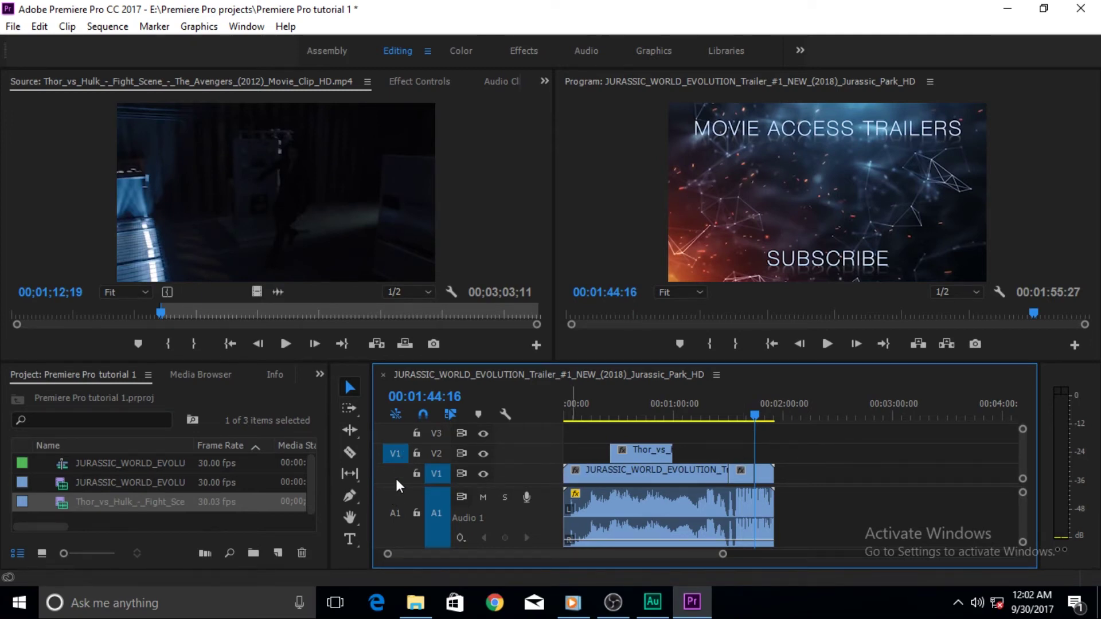
key("ctrl+z")
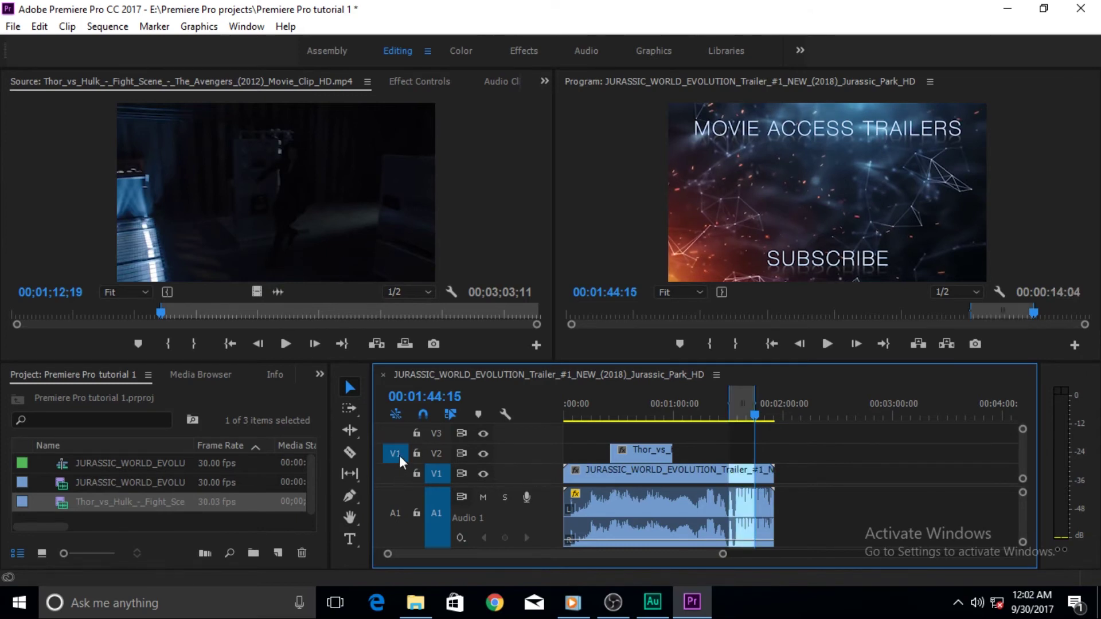
- Overwrite the marked range on V2 with the Thor vs Hulk source clip and shrink the A1 track back to its compact height
key("period")
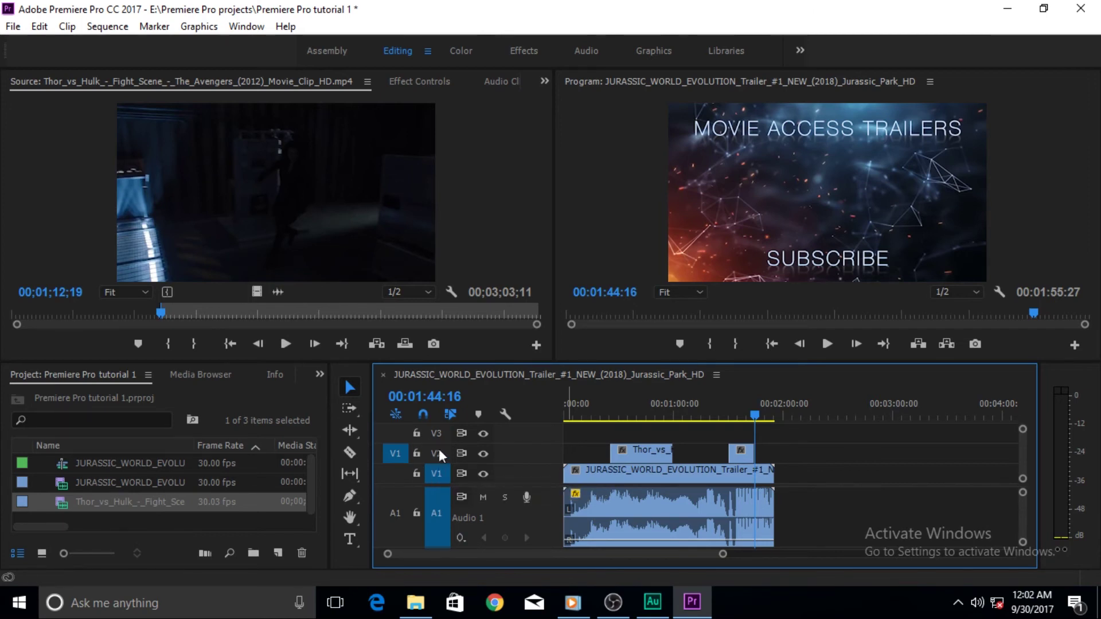
left_click_drag(446, 547, 455, 507)
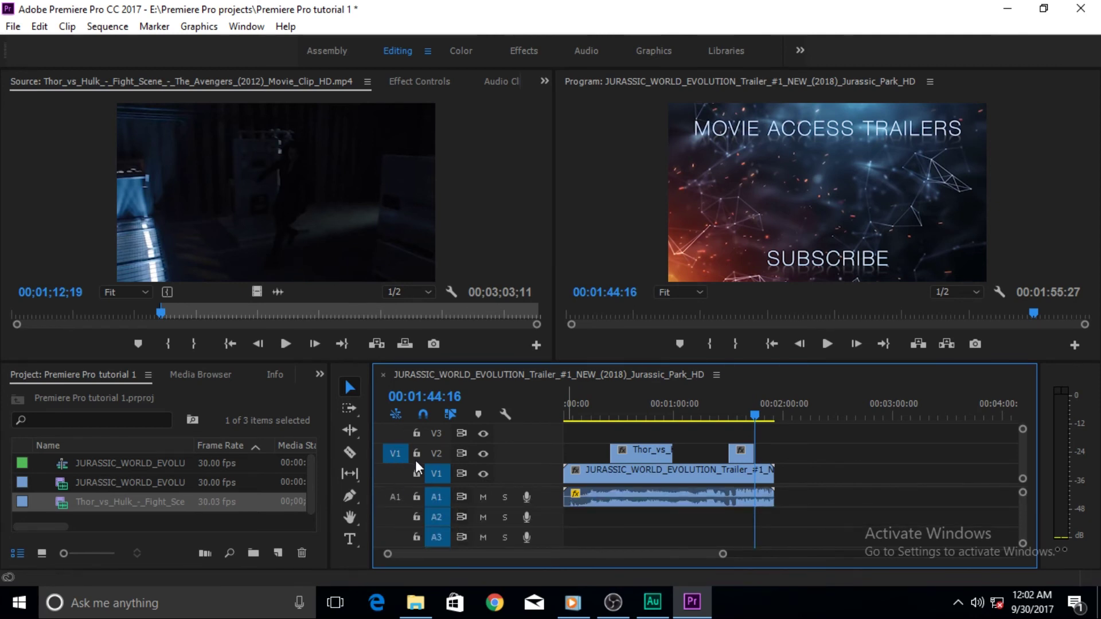